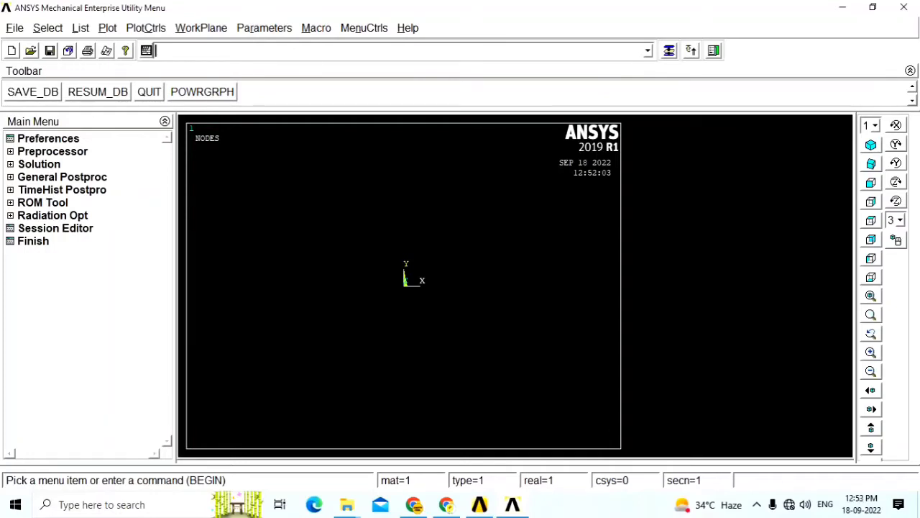
# Step: Filter the GUI preferences to Structural only and expand the Preprocessor menu
pyautogui.click(69, 139)
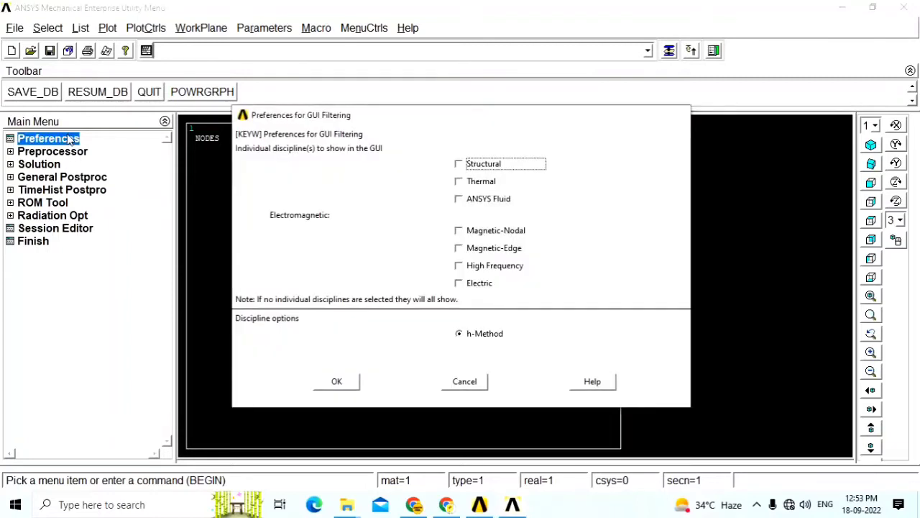
pyautogui.click(485, 168)
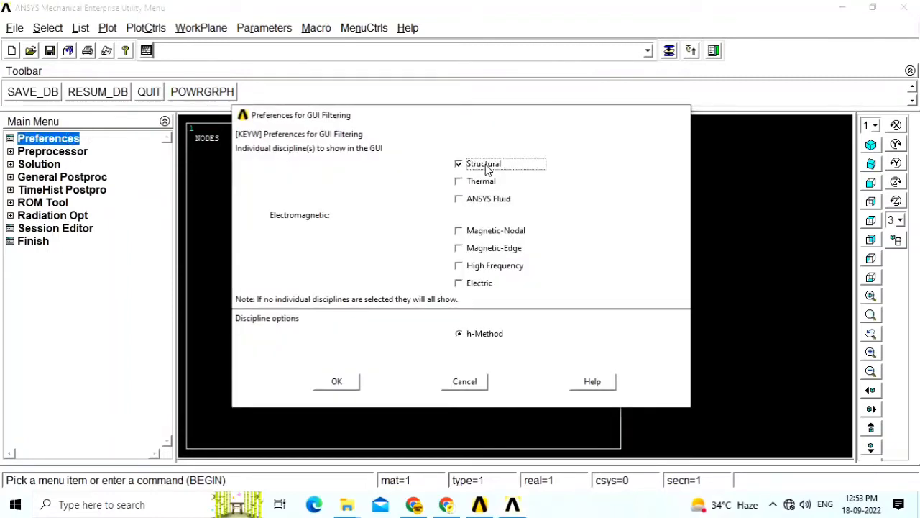
pyautogui.click(356, 381)
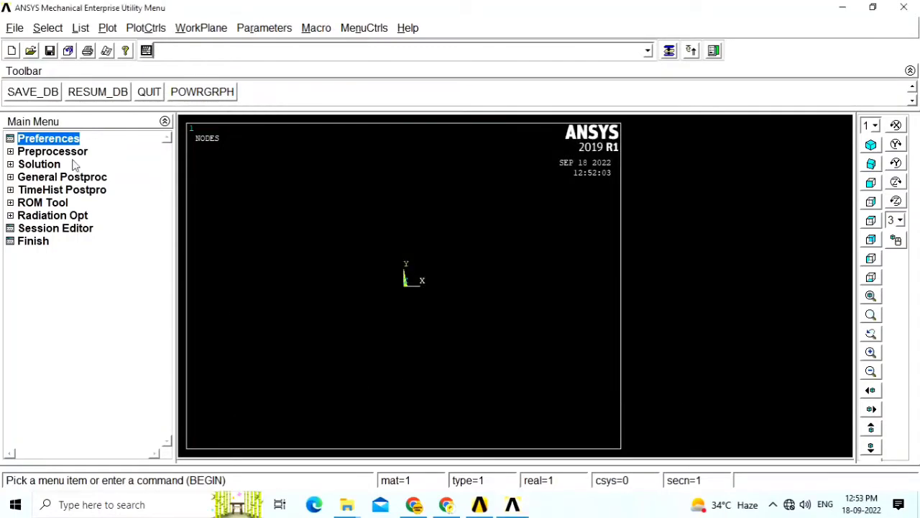
pyautogui.click(9, 151)
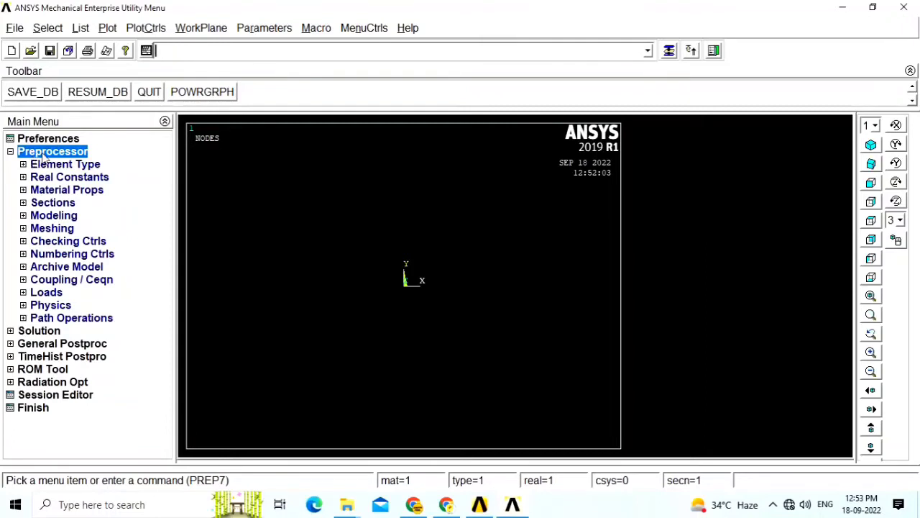
# Step: Add PLANE182 (Solid Quad 4 node 182) as element type 1
pyautogui.click(23, 165)
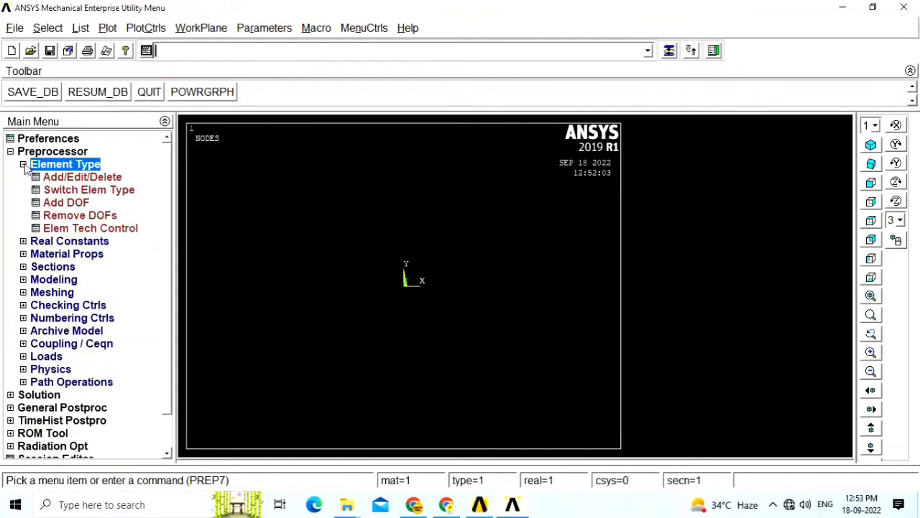
pyautogui.click(72, 178)
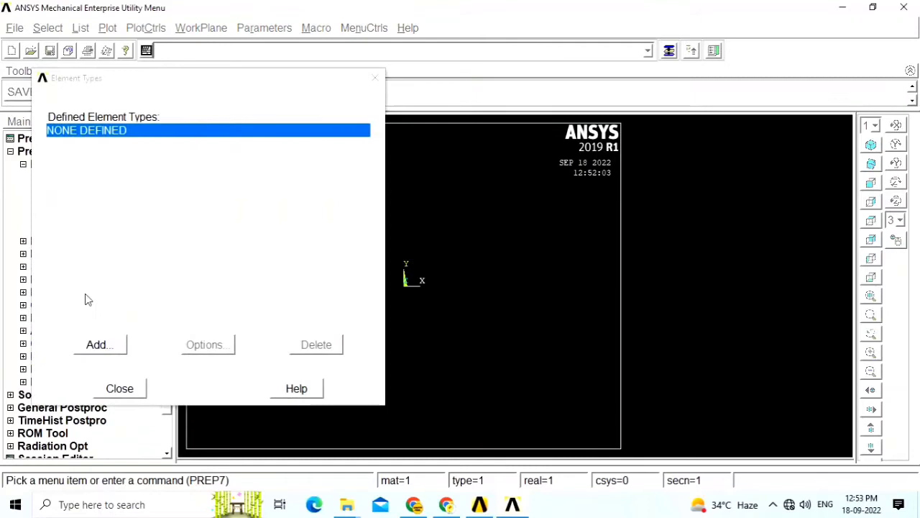
pyautogui.click(100, 345)
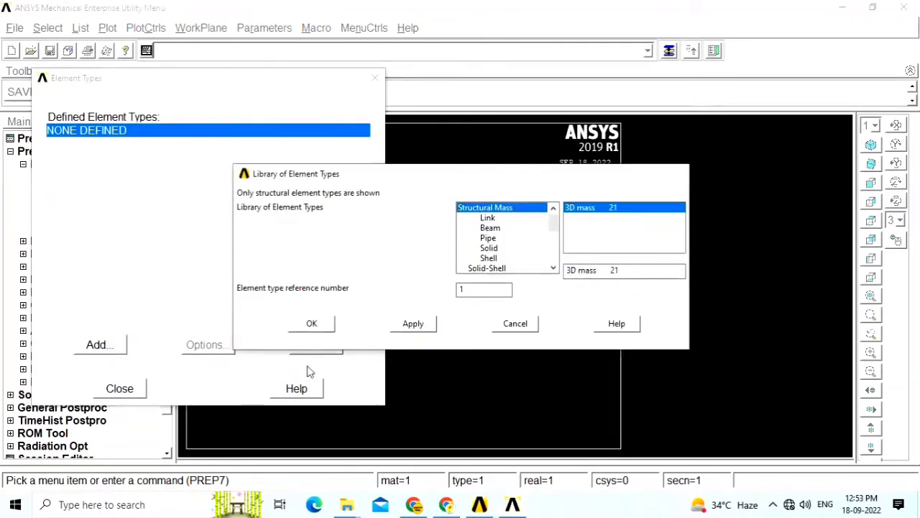
pyautogui.click(491, 248)
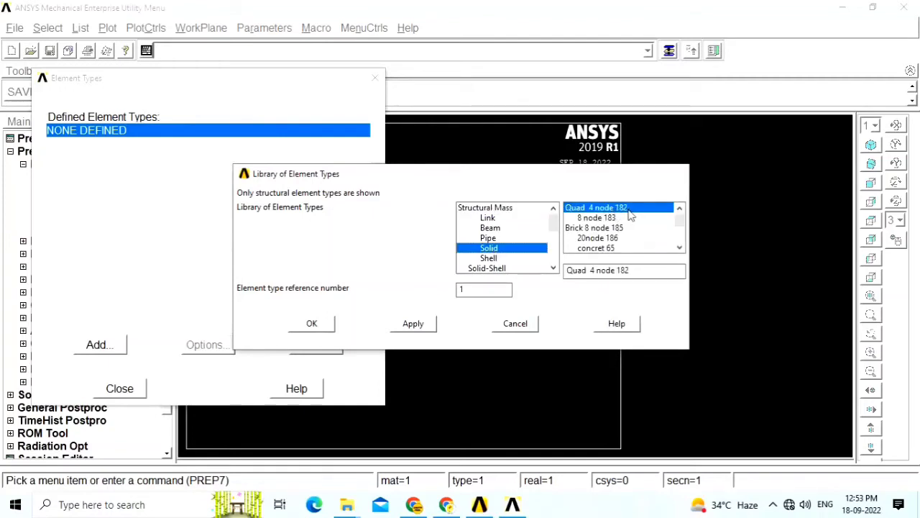
pyautogui.click(312, 325)
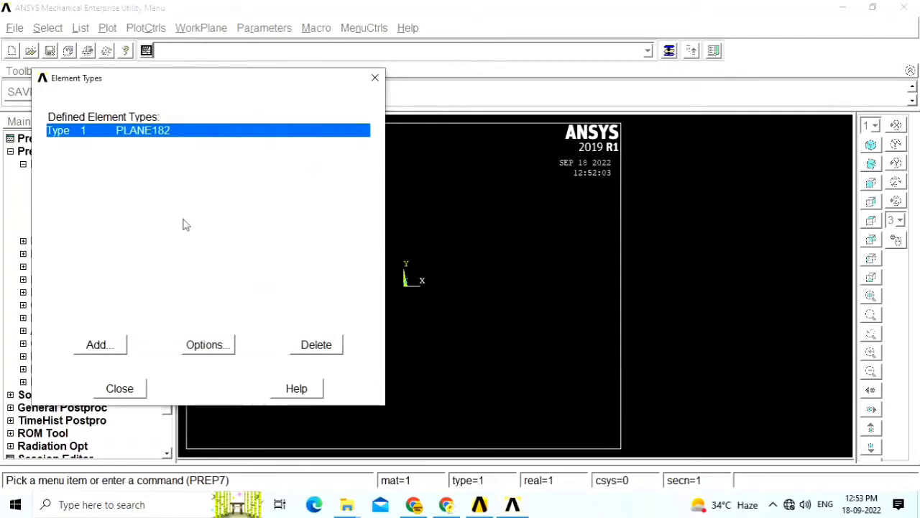
# Step: Set PLANE182 option K3 to plane stress with thickness
pyautogui.click(213, 347)
pyautogui.click(593, 247)
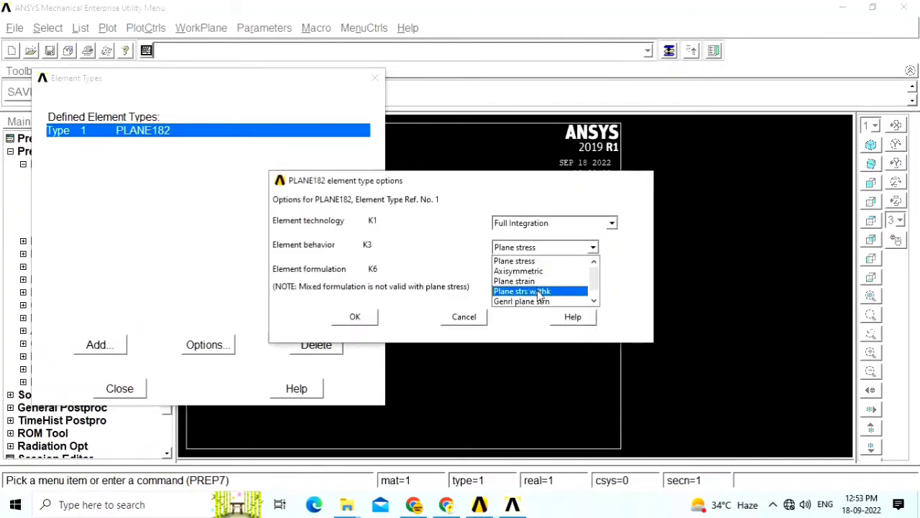
pyautogui.click(539, 291)
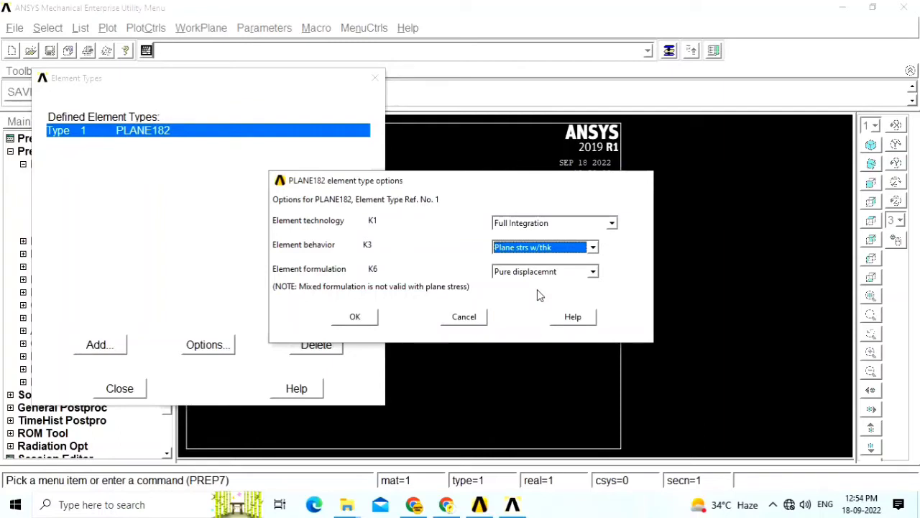
pyautogui.click(354, 317)
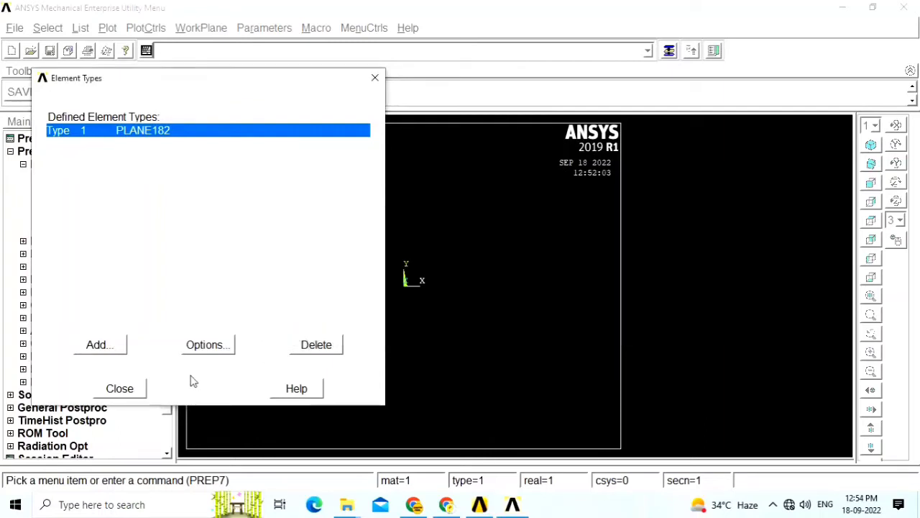
pyautogui.click(123, 389)
pyautogui.click(24, 164)
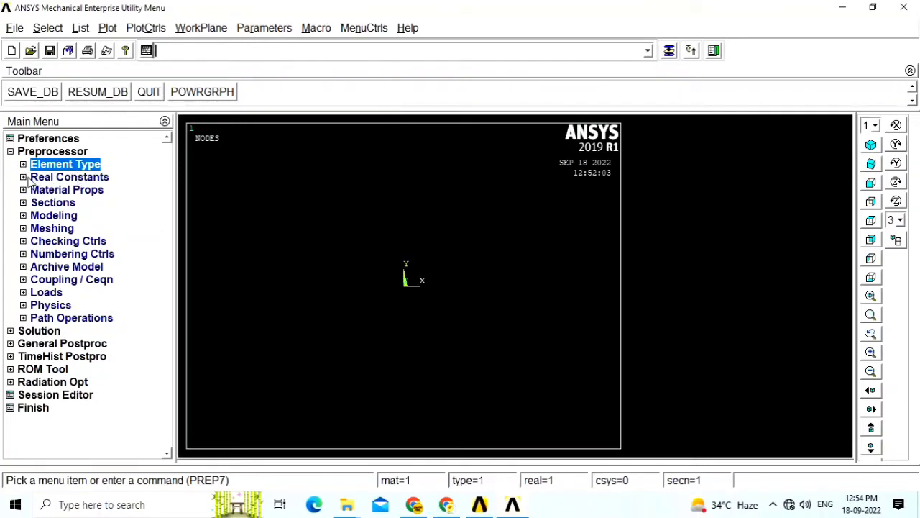
# Step: Create real constant set 1 for PLANE182 with thickness THK 3
pyautogui.click(24, 177)
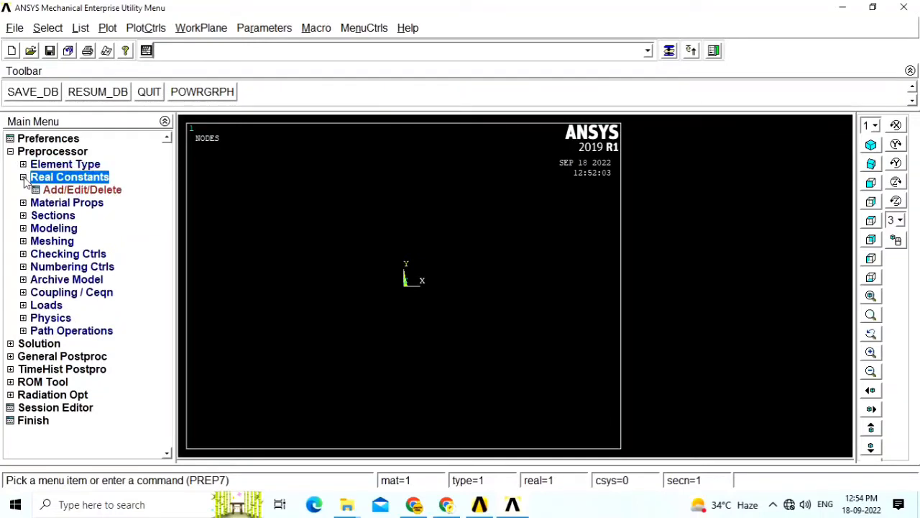
pyautogui.click(86, 191)
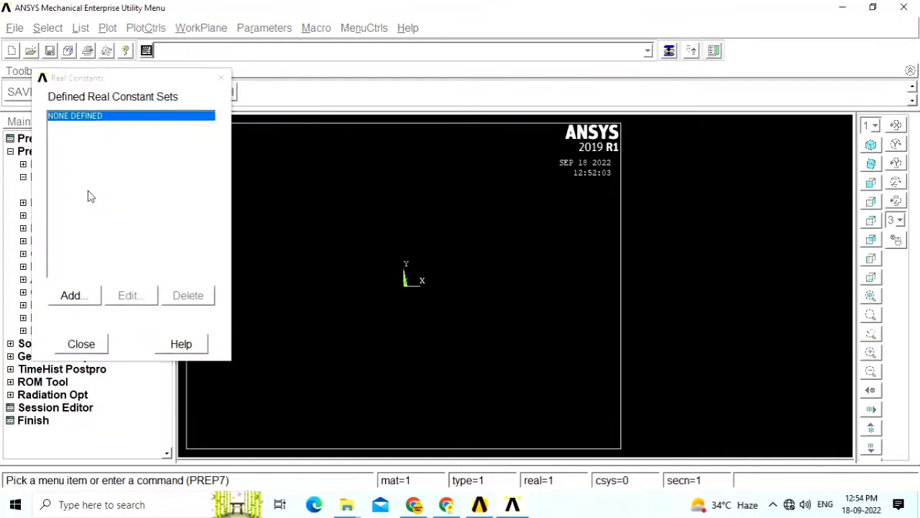
pyautogui.click(70, 295)
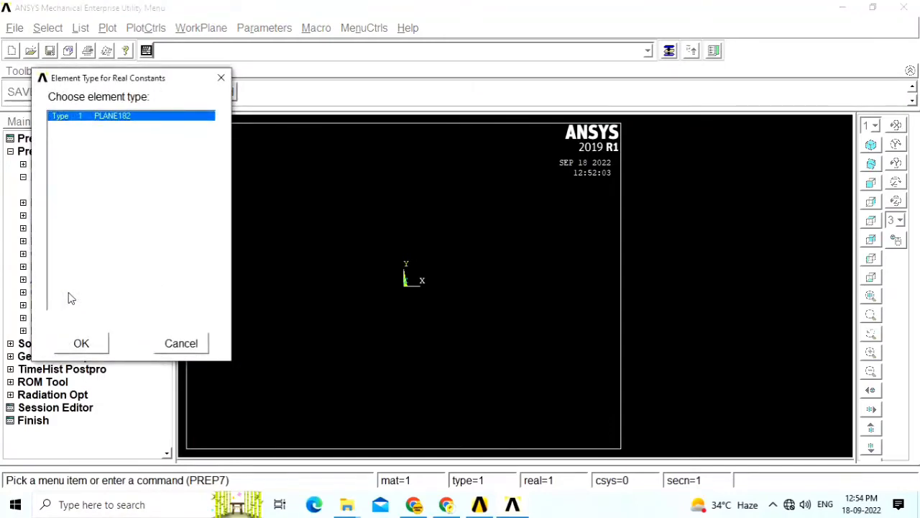
pyautogui.click(94, 349)
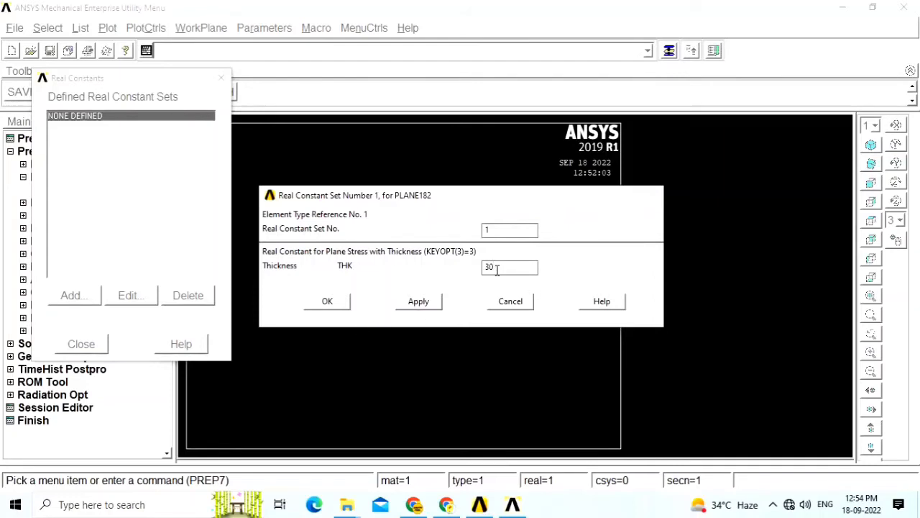
pyautogui.moveTo(496, 270); pyautogui.dragTo(491, 272)
pyautogui.press('BackSpace')
pyautogui.click(341, 302)
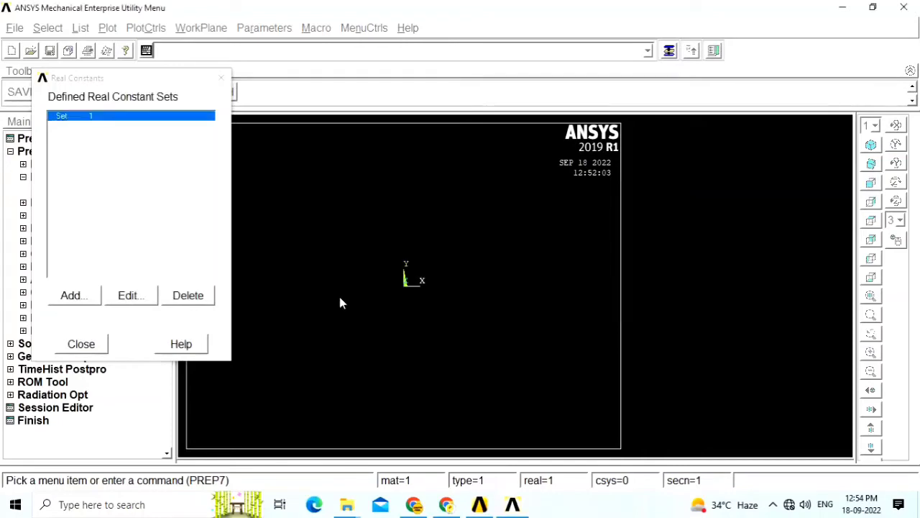
pyautogui.click(92, 347)
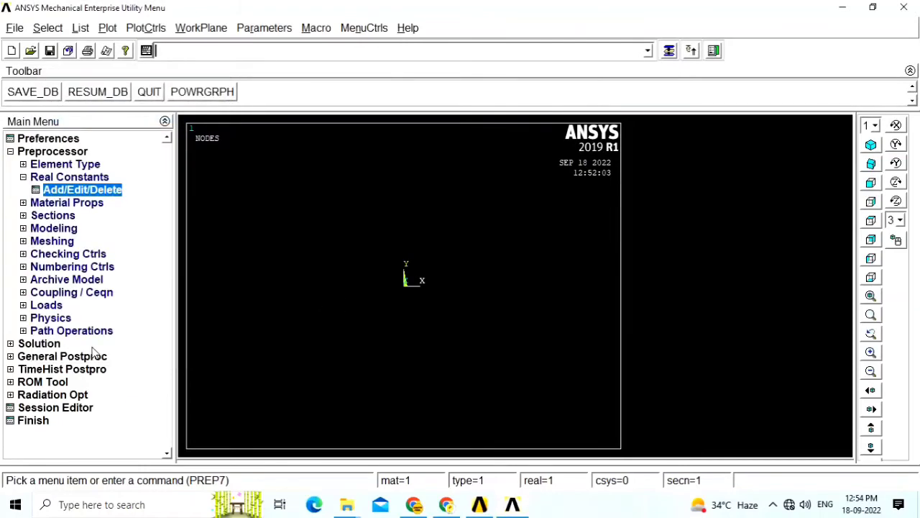
# Step: Define material 1 as structural linear elastic isotropic with EX 210e3 and PRXY 0.3
pyautogui.click(23, 177)
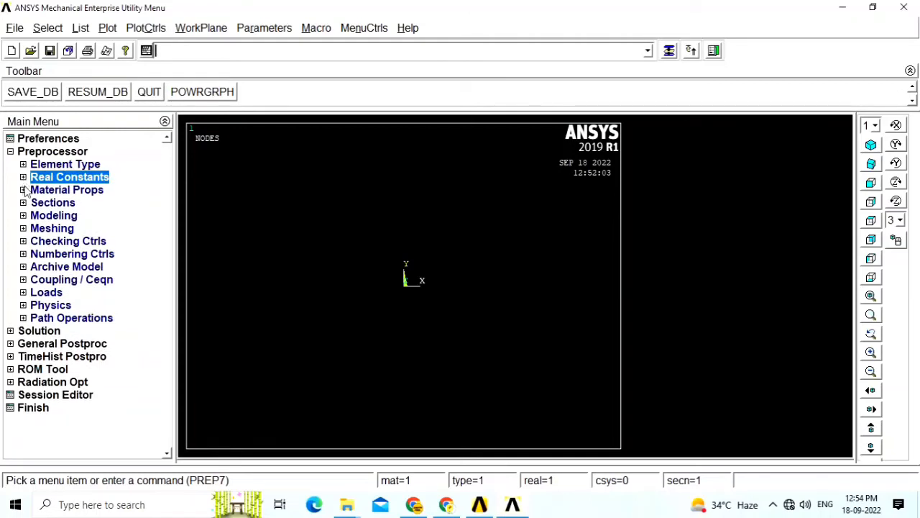
pyautogui.click(23, 190)
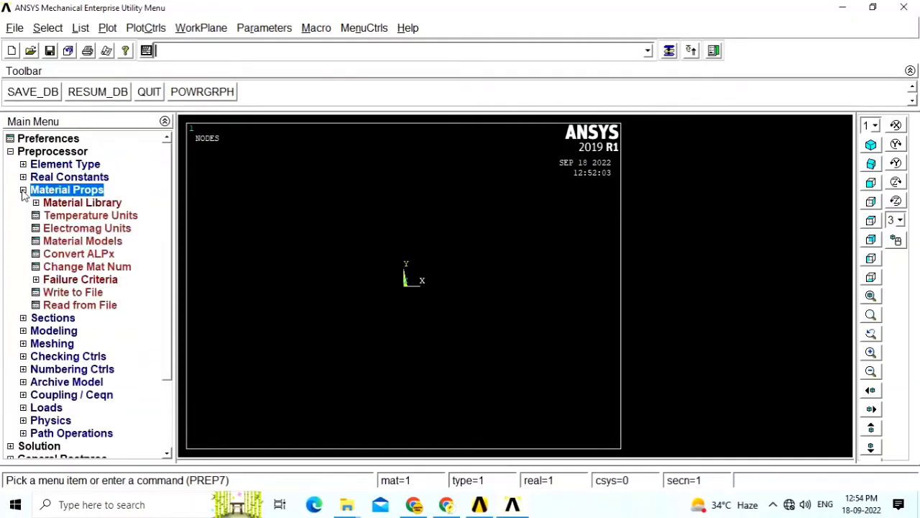
pyautogui.click(76, 241)
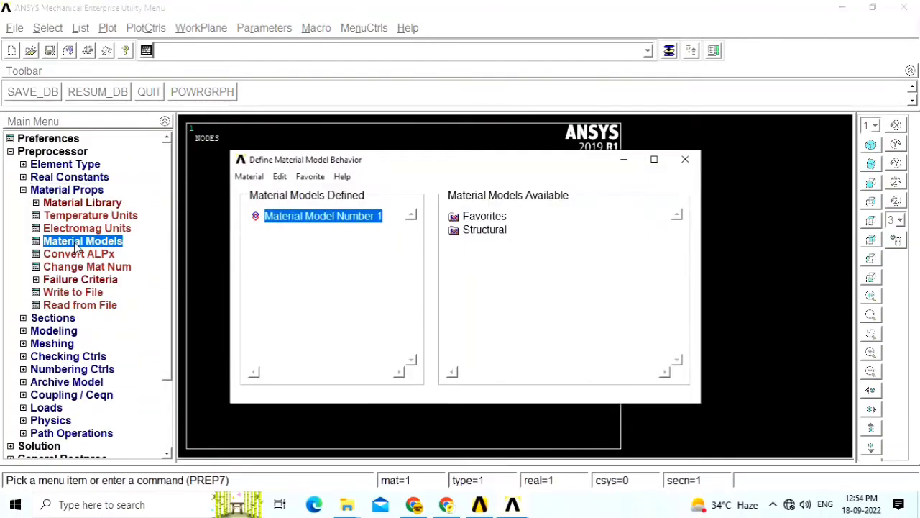
pyautogui.doubleClick(471, 230)
pyautogui.doubleClick(497, 243)
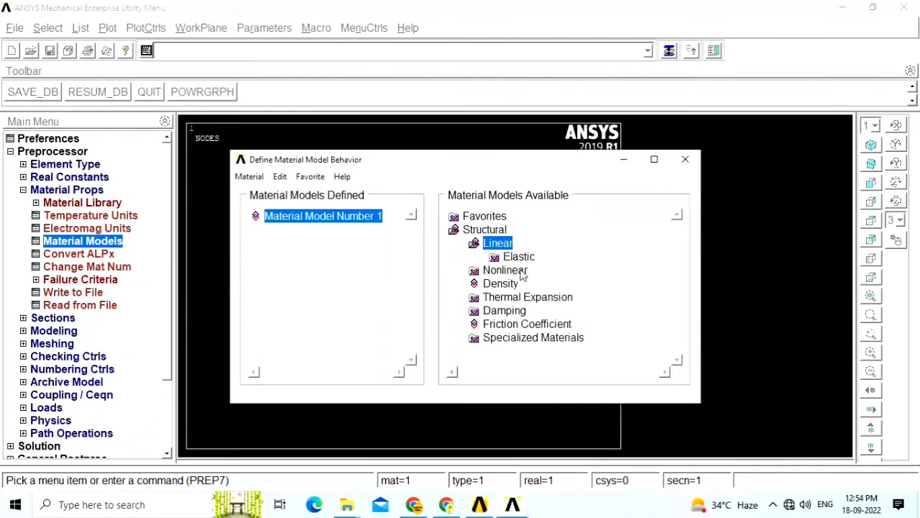
pyautogui.doubleClick(516, 257)
pyautogui.doubleClick(540, 271)
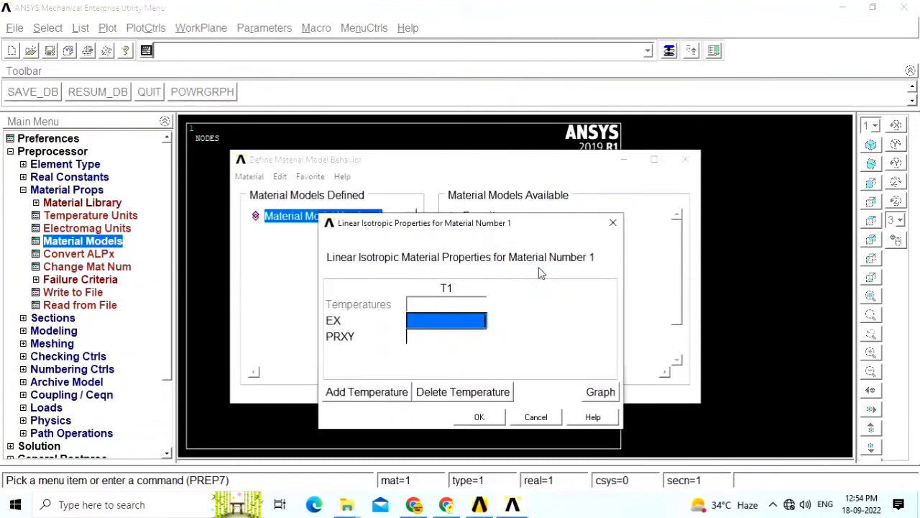
pyautogui.write('210e3')
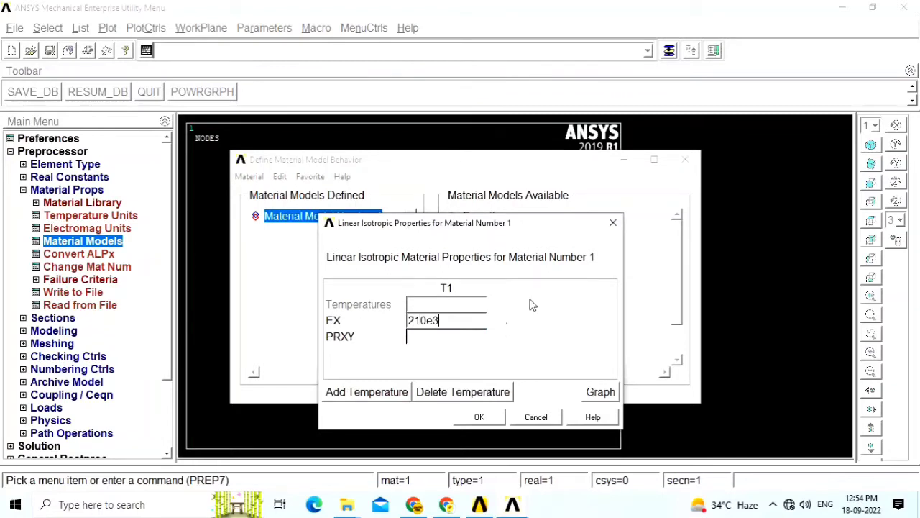
pyautogui.click(471, 337)
pyautogui.write('0.3')
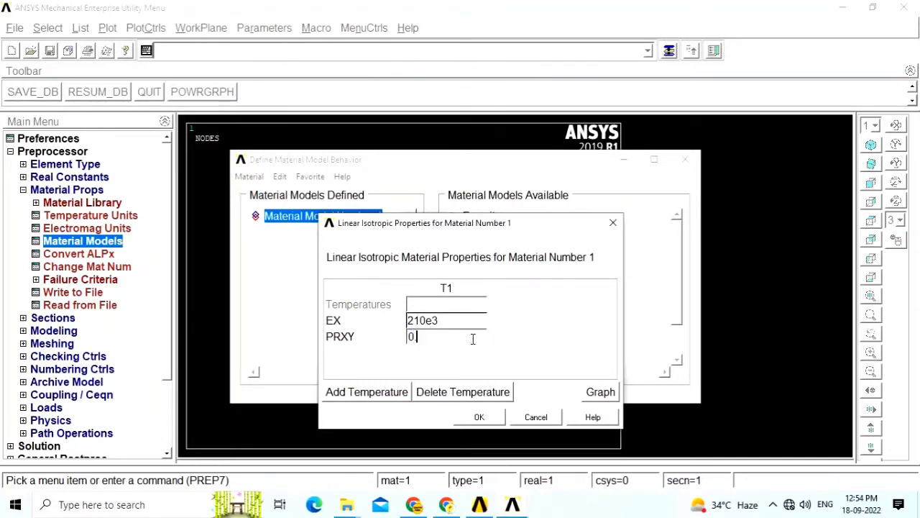
pyautogui.click(475, 417)
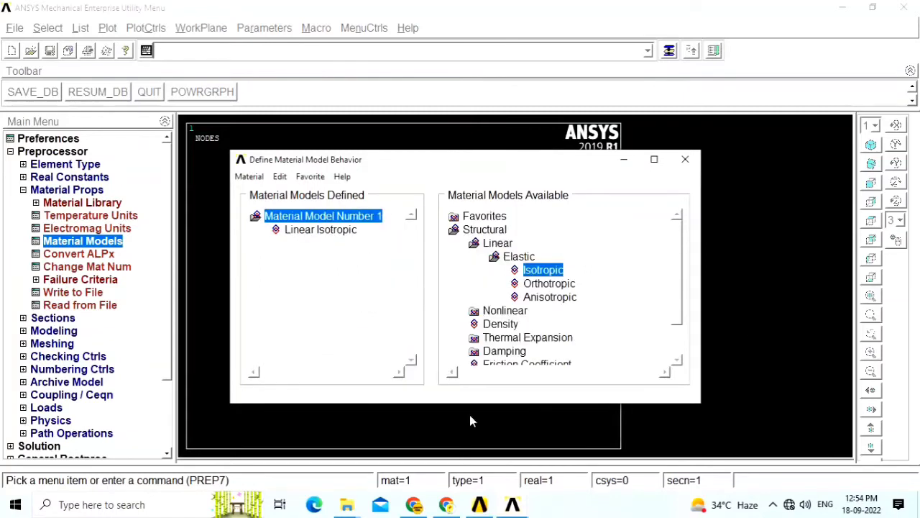
pyautogui.click(685, 159)
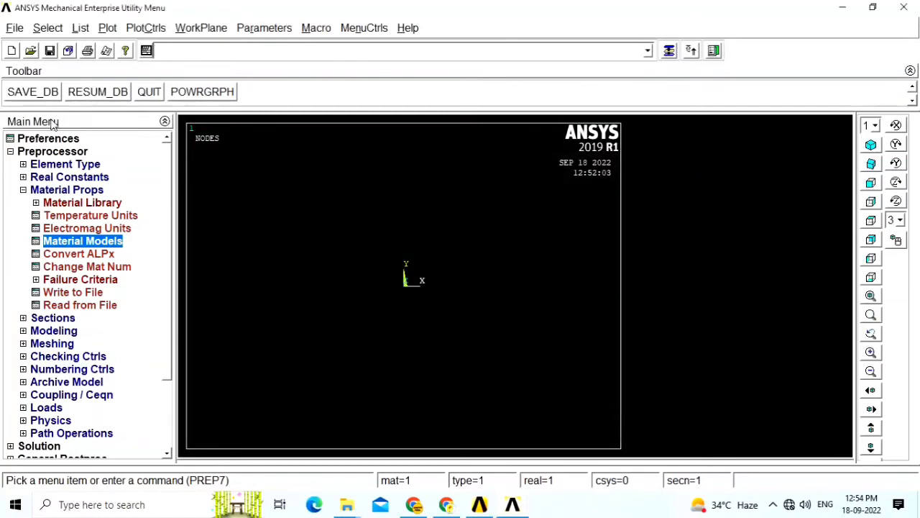
# Step: Create a rectangle by centre and corner with width 200 and height 100
pyautogui.click(23, 189)
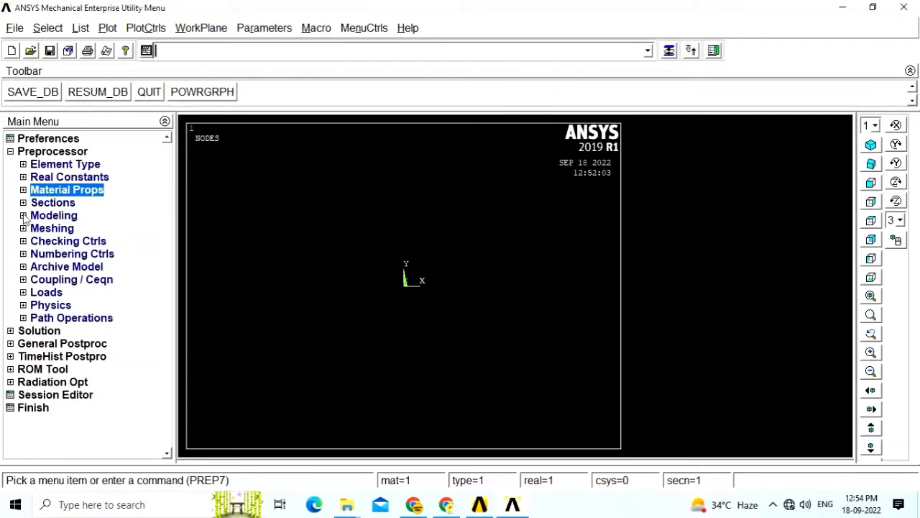
pyautogui.click(23, 215)
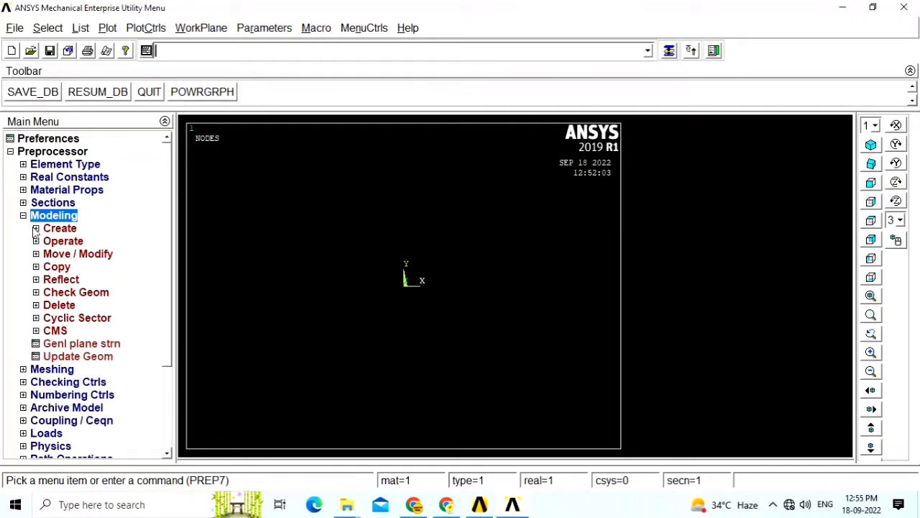
pyautogui.click(35, 229)
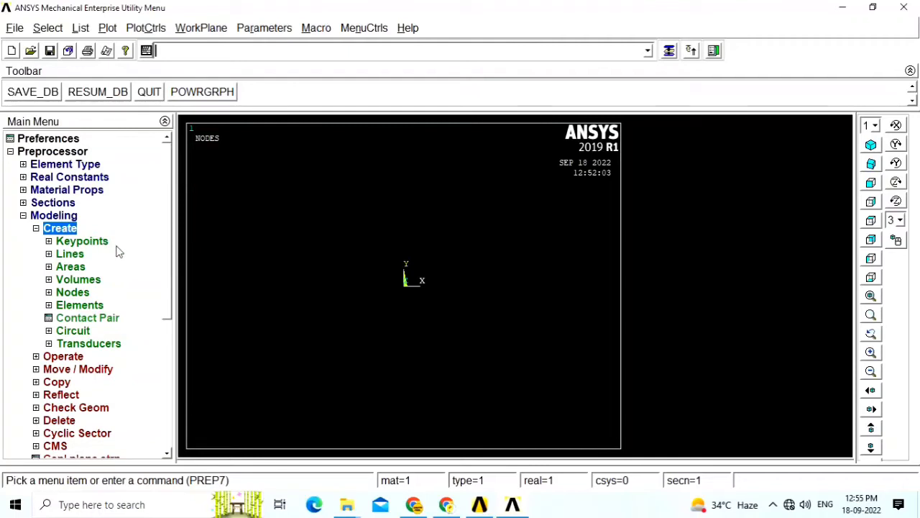
pyautogui.click(50, 266)
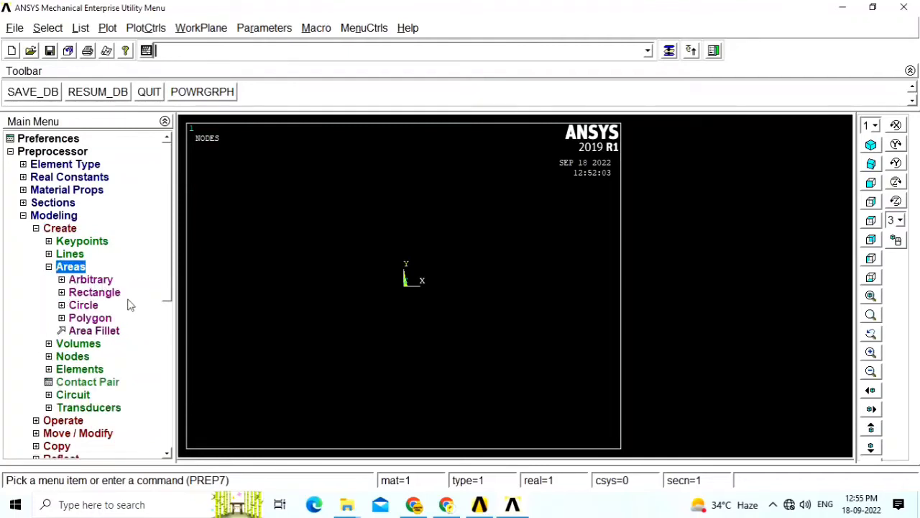
pyautogui.click(61, 293)
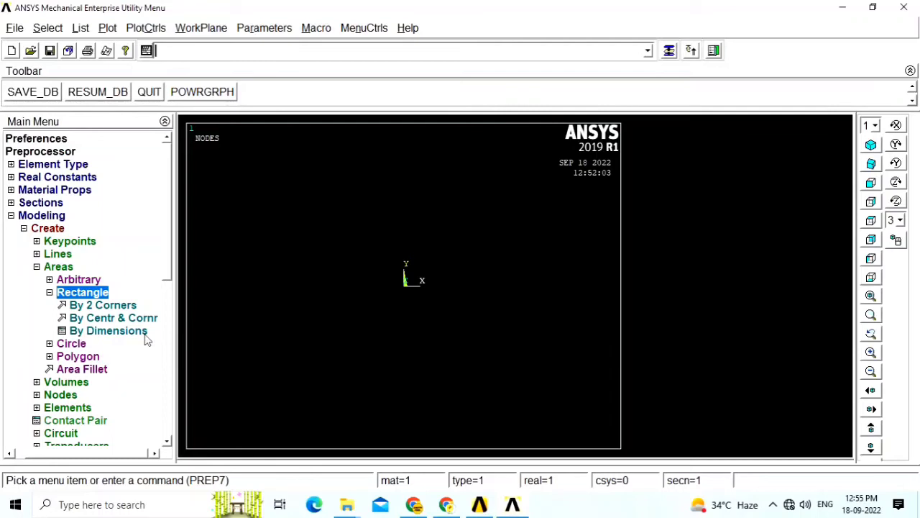
pyautogui.click(103, 321)
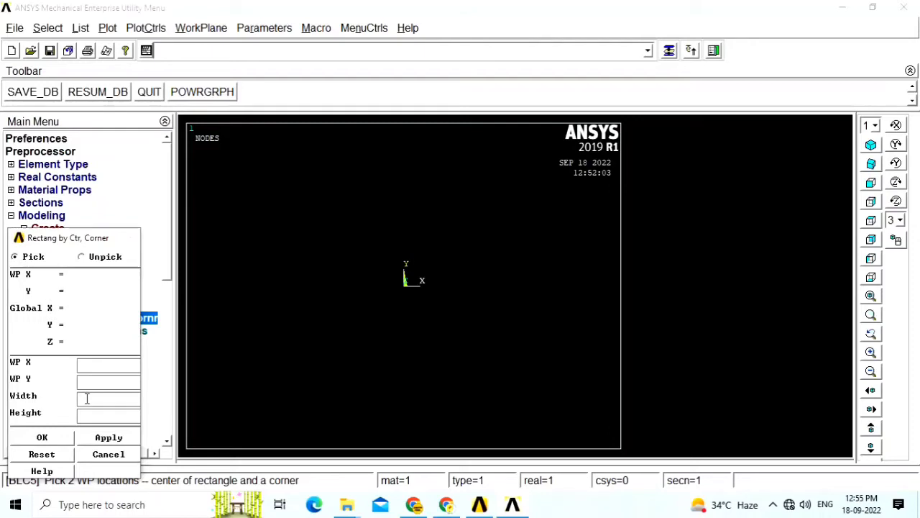
pyautogui.write('200')
pyautogui.write('100')
pyautogui.click(83, 438)
pyautogui.click(42, 438)
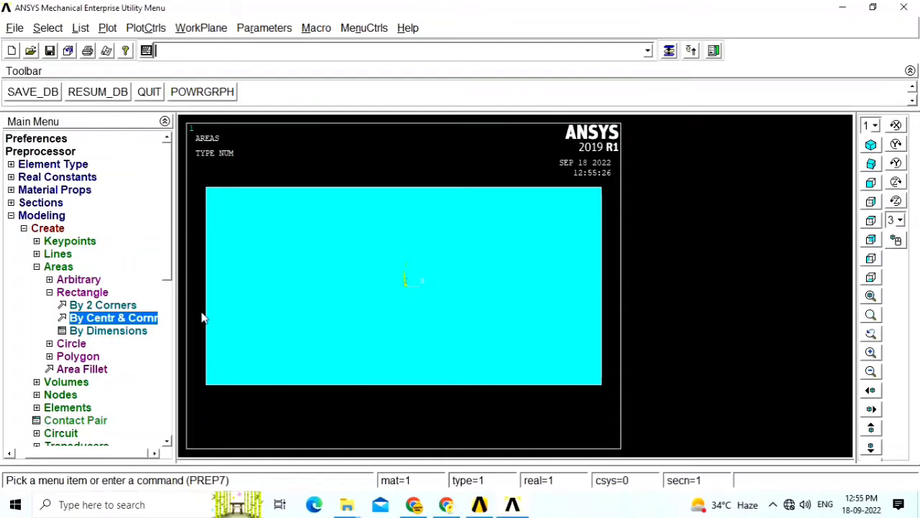
# Step: Create a solid circular area of radius 20 at the plate's centre
pyautogui.click(39, 268)
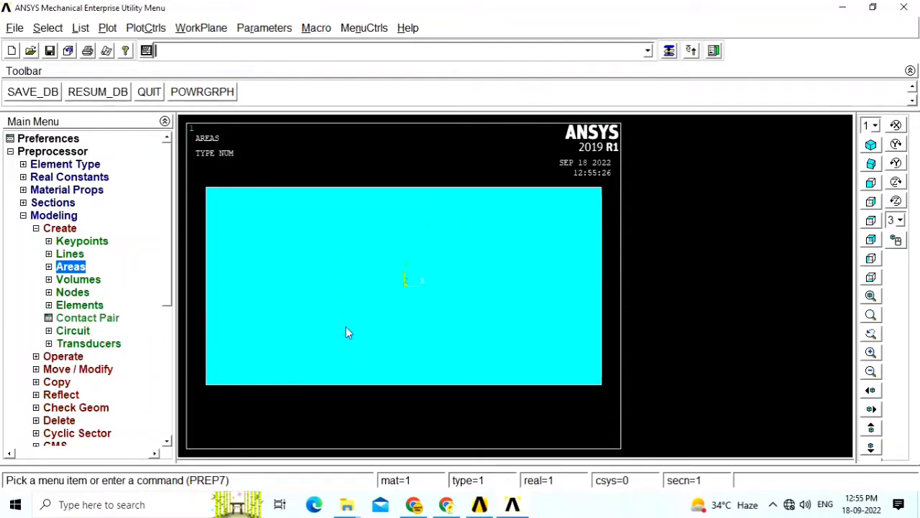
pyautogui.click(48, 266)
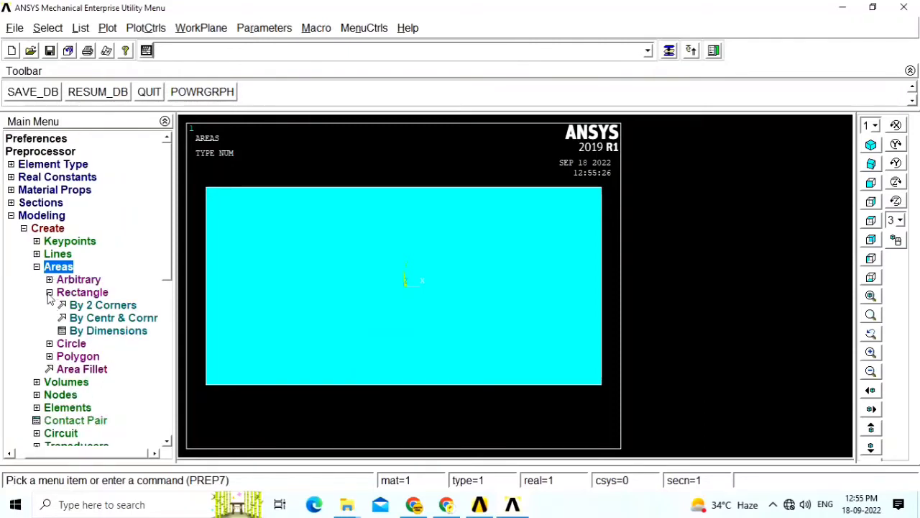
pyautogui.click(48, 292)
pyautogui.click(58, 305)
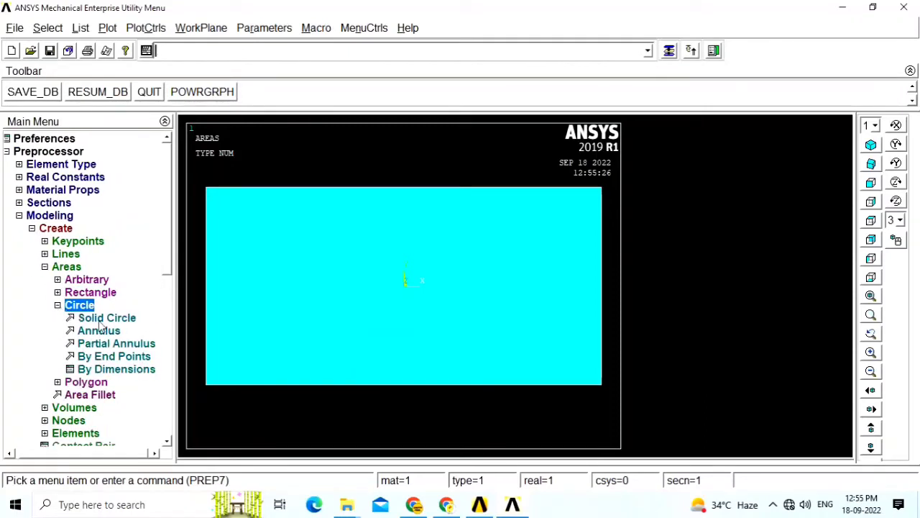
pyautogui.click(102, 320)
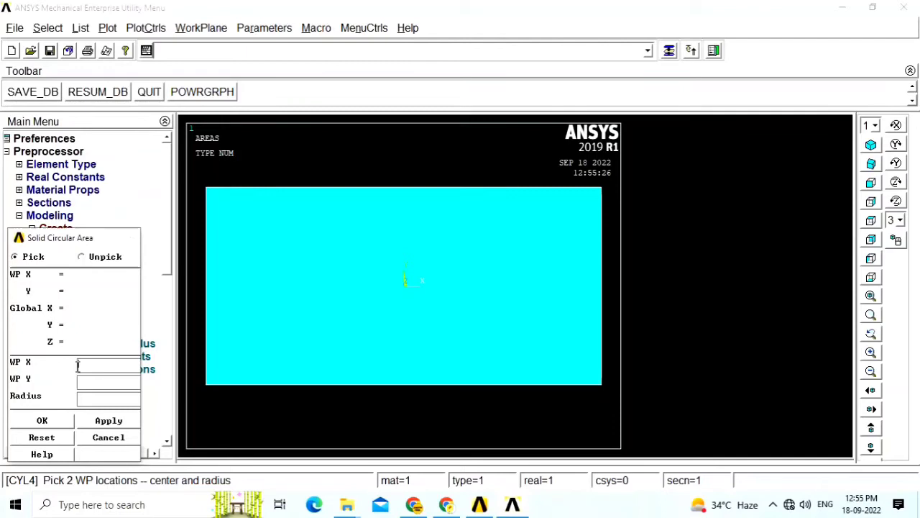
pyautogui.click(100, 399)
pyautogui.write('20')
pyautogui.click(93, 421)
pyautogui.click(54, 424)
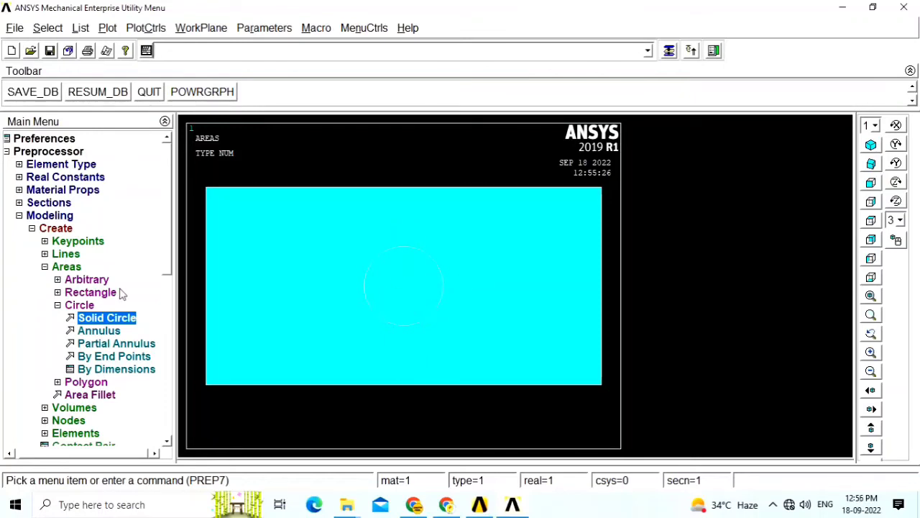
# Step: Start the Boolean area subtraction with the rectangle as the base area
pyautogui.click(61, 306)
pyautogui.click(49, 267)
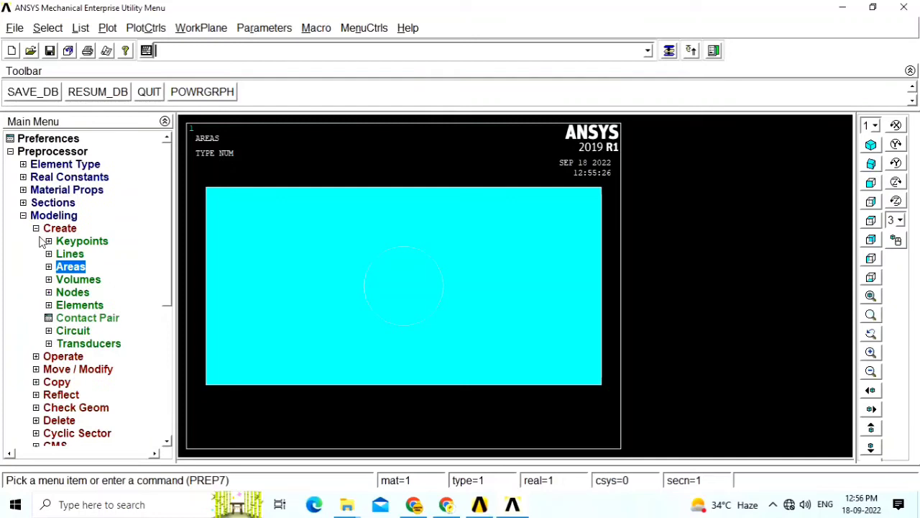
pyautogui.click(36, 228)
pyautogui.click(36, 242)
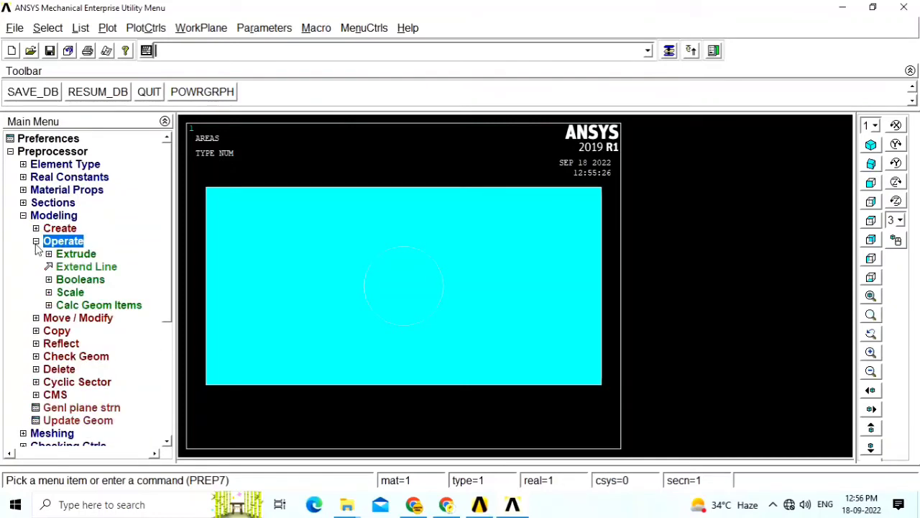
pyautogui.click(49, 254)
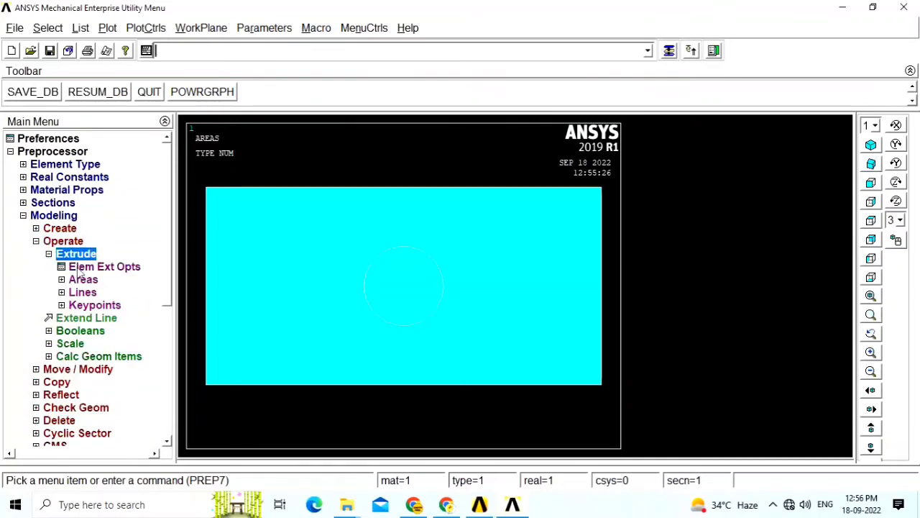
pyautogui.click(48, 254)
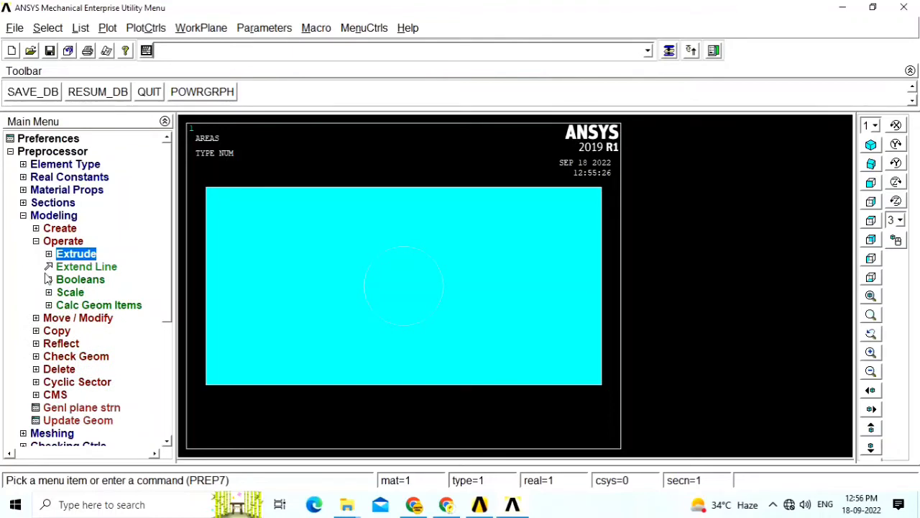
pyautogui.click(49, 279)
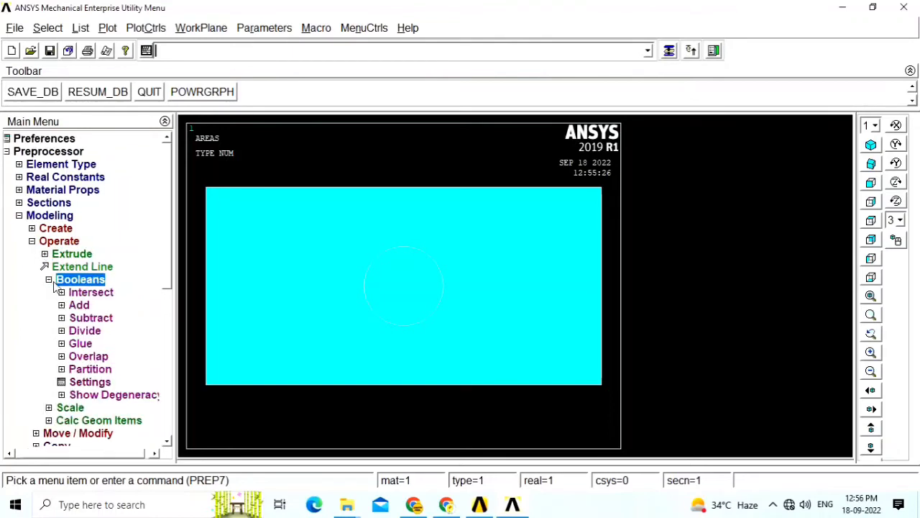
pyautogui.click(58, 319)
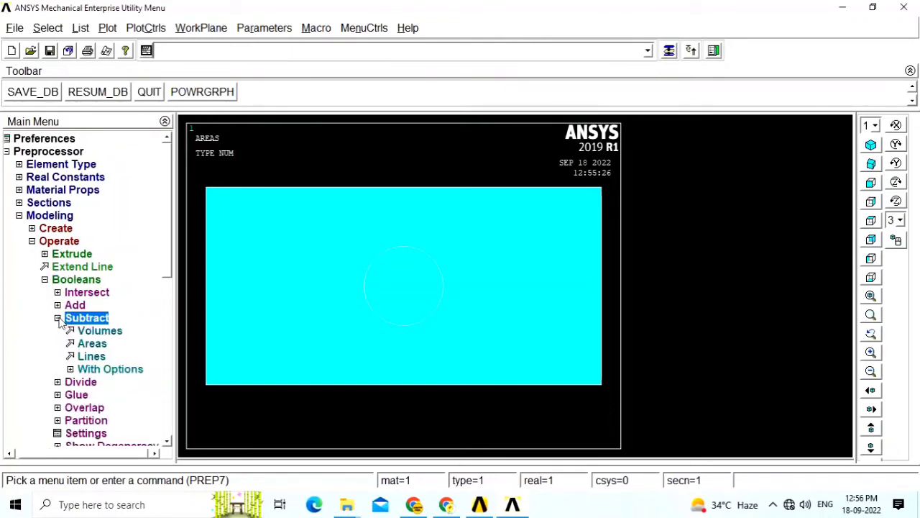
pyautogui.click(92, 344)
pyautogui.click(257, 319)
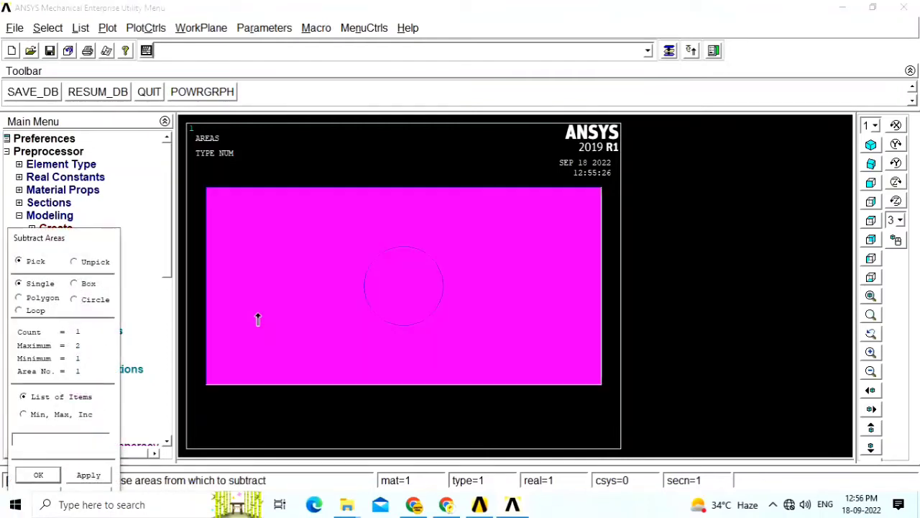
pyautogui.click(87, 476)
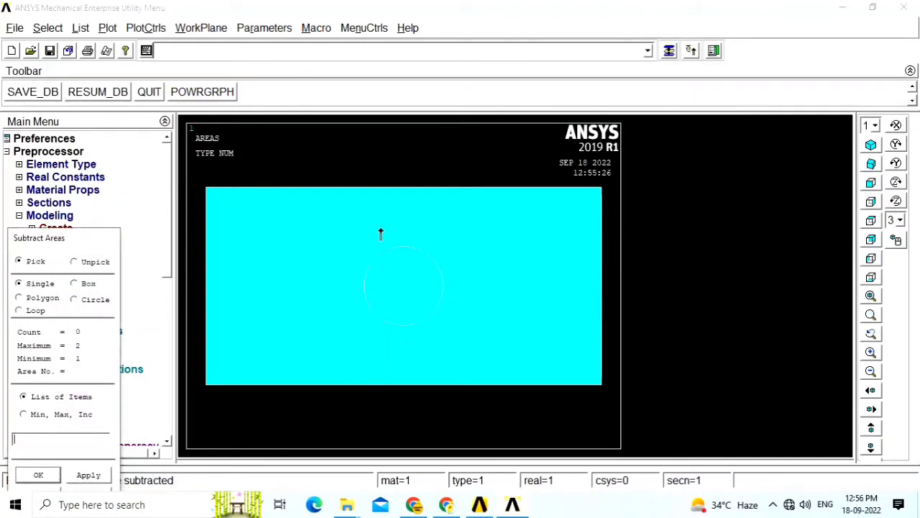
# Step: Select only the circle as the area to remove and complete the subtraction
pyautogui.click(403, 296)
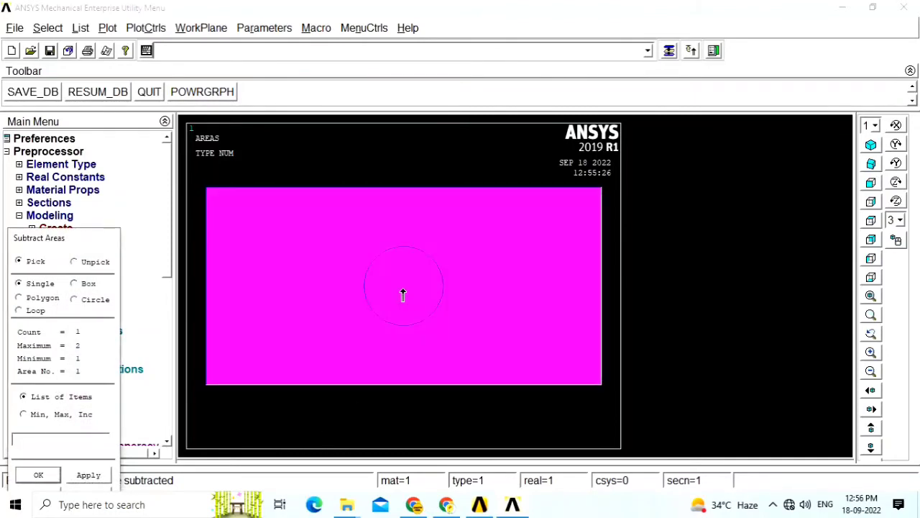
pyautogui.click(403, 284)
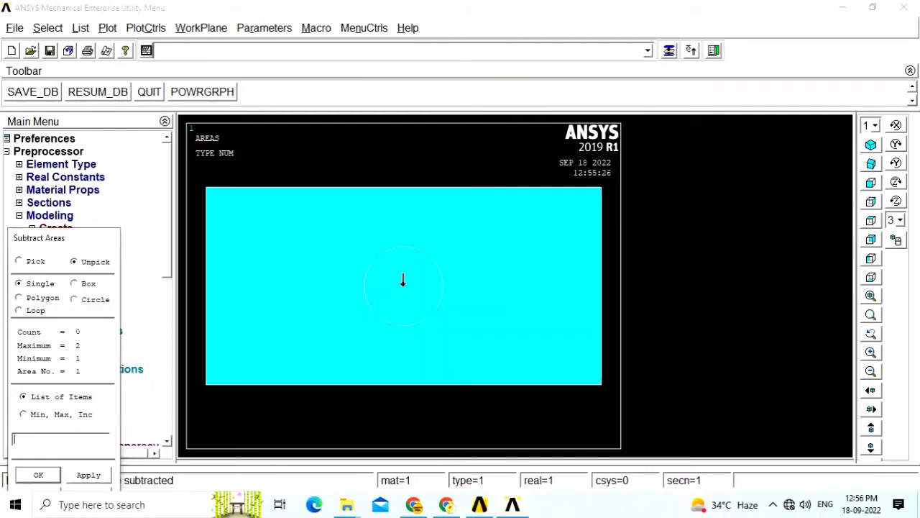
pyautogui.rightClick(403, 281)
pyautogui.click(404, 284)
pyautogui.click(404, 293)
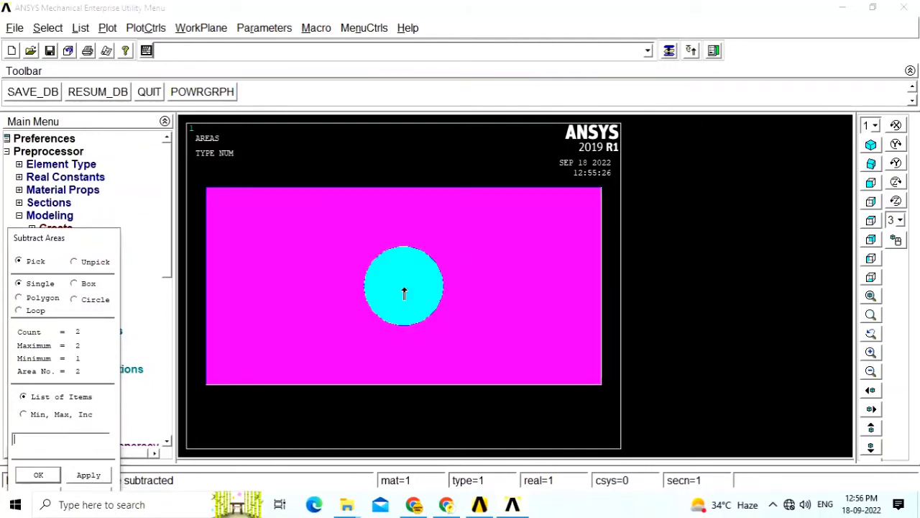
pyautogui.rightClick(464, 284)
pyautogui.rightClick(505, 286)
pyautogui.rightClick(416, 286)
pyautogui.rightClick(538, 284)
pyautogui.rightClick(540, 285)
pyautogui.click(553, 281)
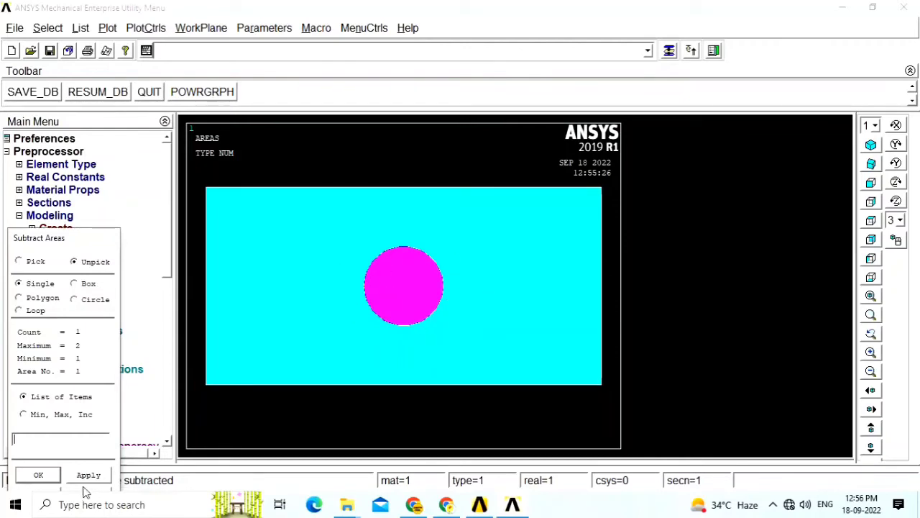
pyautogui.click(38, 474)
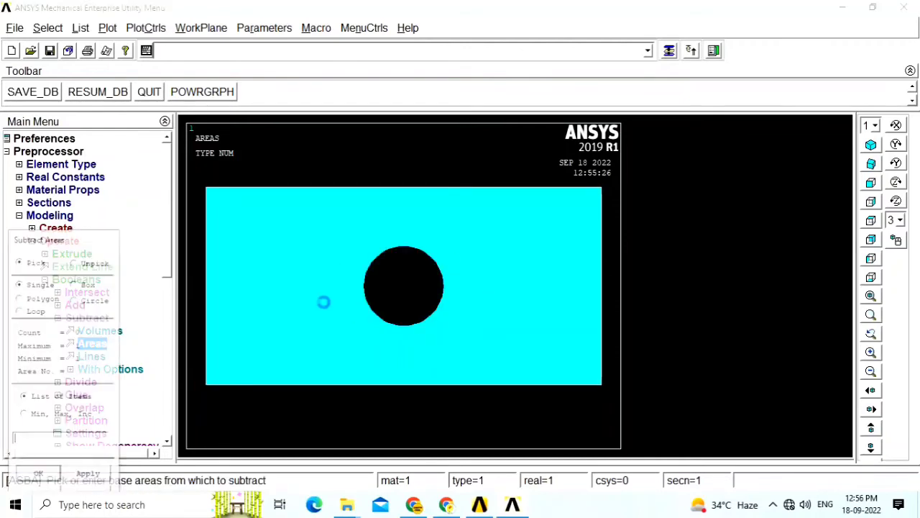
pyautogui.click(55, 473)
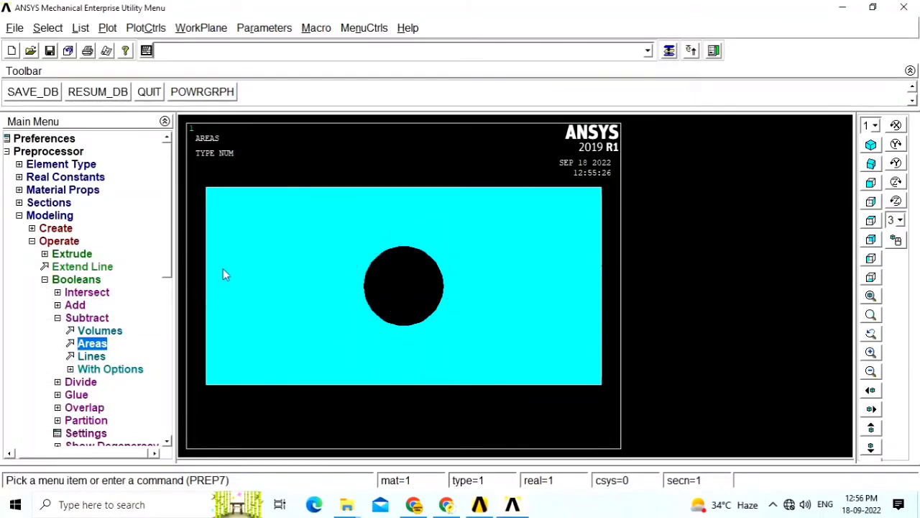
pyautogui.click(57, 318)
# Step: Assign an element edge length of 2 to the plate area via MeshTool size controls
pyautogui.click(32, 241)
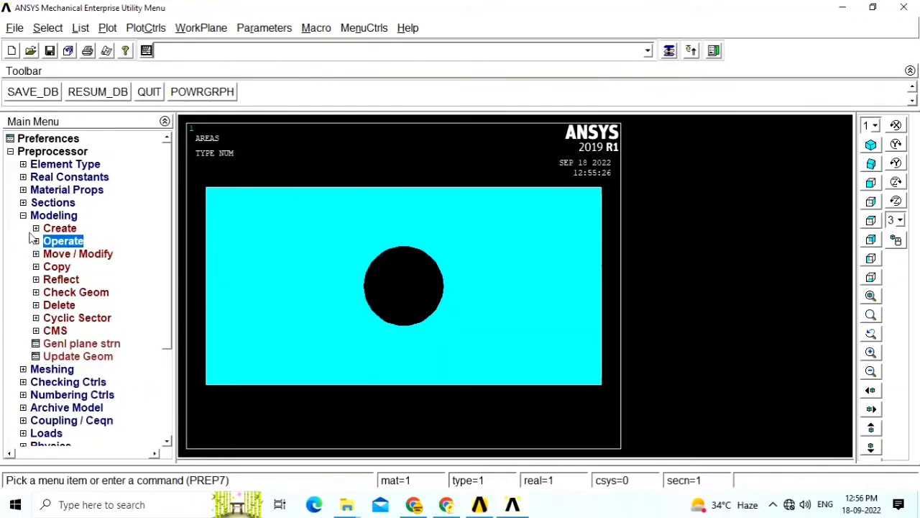
pyautogui.click(23, 215)
pyautogui.click(23, 228)
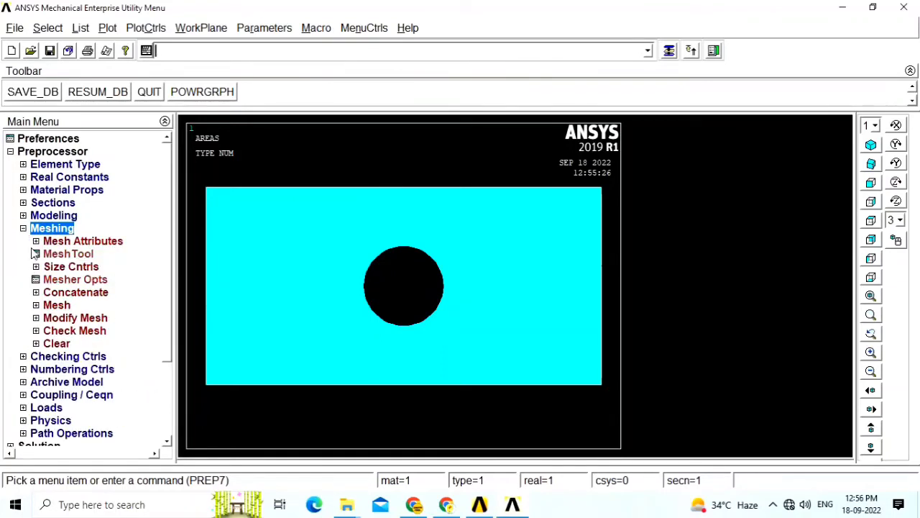
pyautogui.click(71, 256)
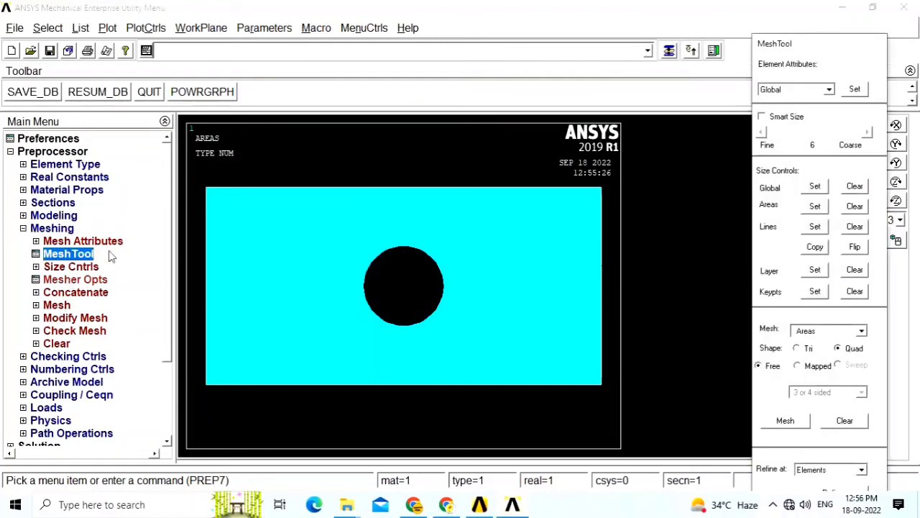
pyautogui.click(814, 208)
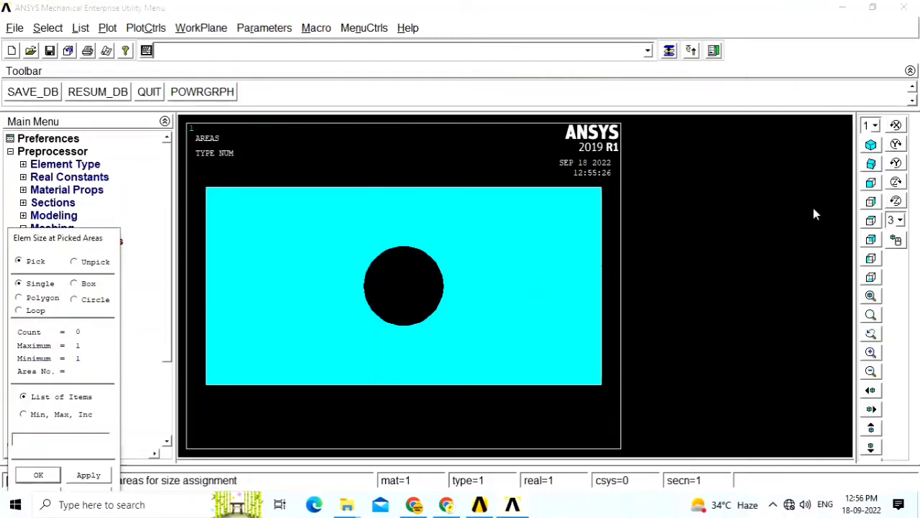
pyautogui.click(597, 266)
pyautogui.click(81, 474)
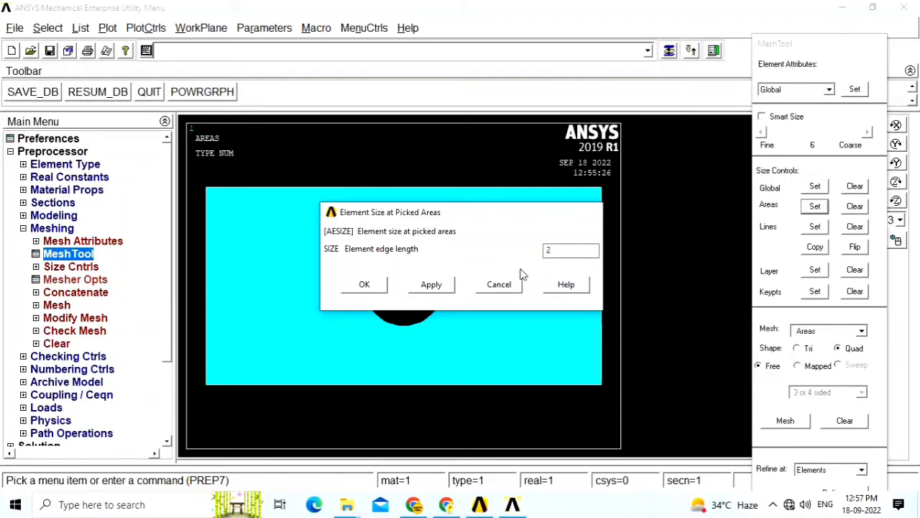
pyautogui.click(365, 284)
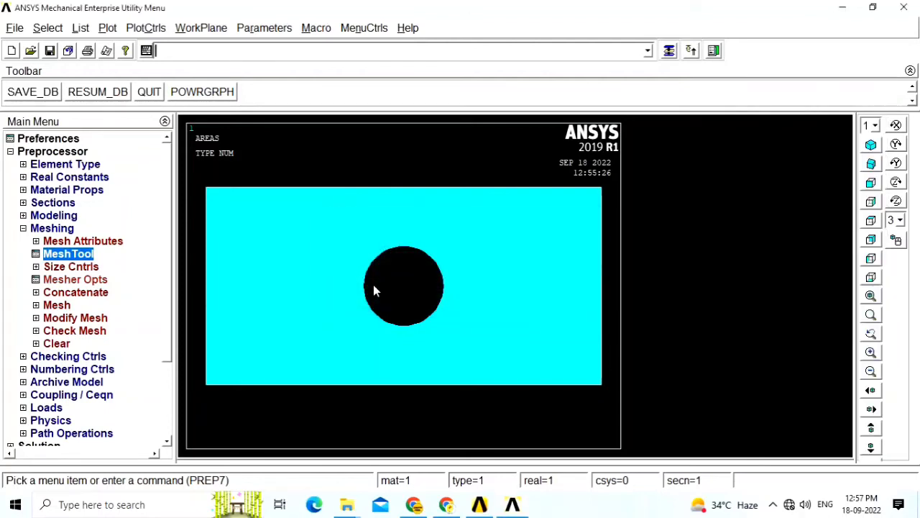
pyautogui.click(63, 259)
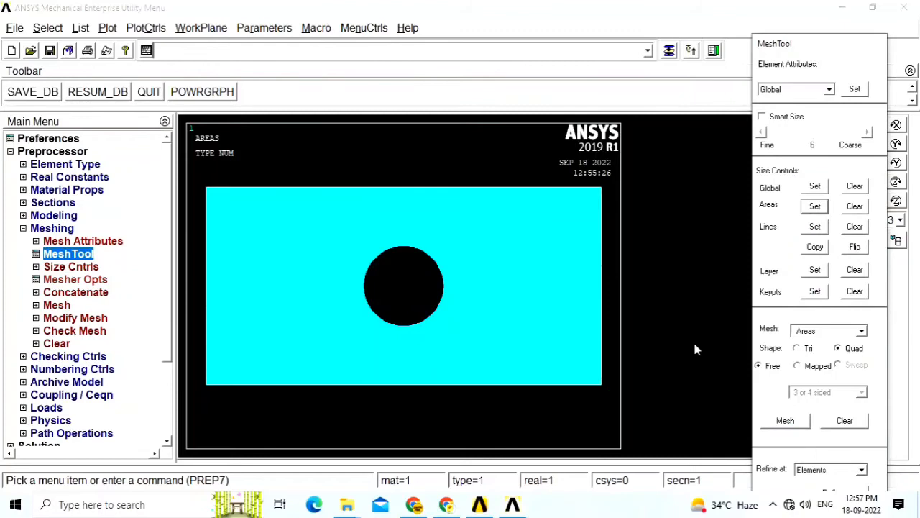
# Step: Mesh the holed plate area, dismissing the triangle-element warning
pyautogui.click(785, 420)
pyautogui.click(514, 328)
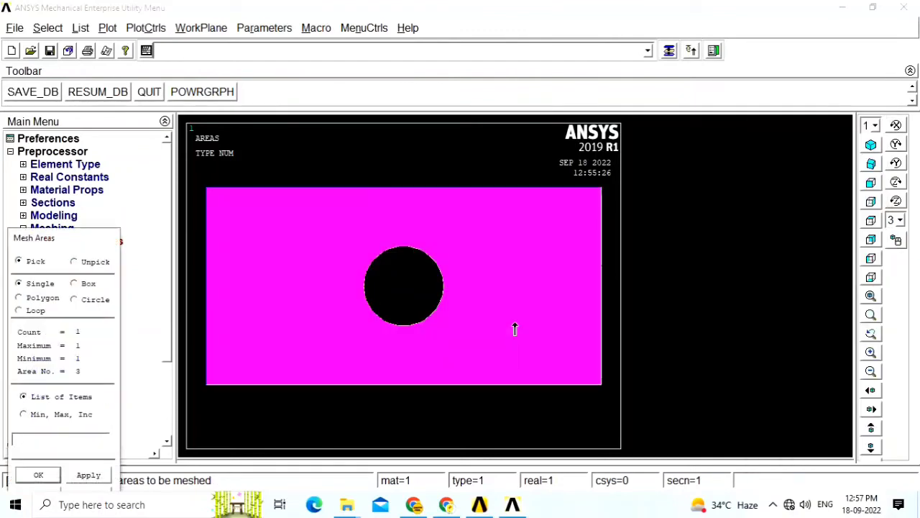
pyautogui.click(88, 475)
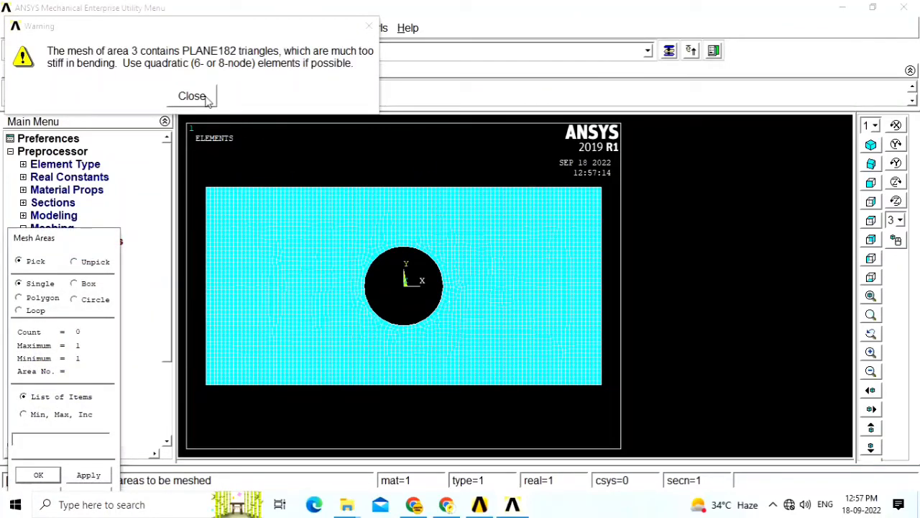
pyautogui.click(207, 100)
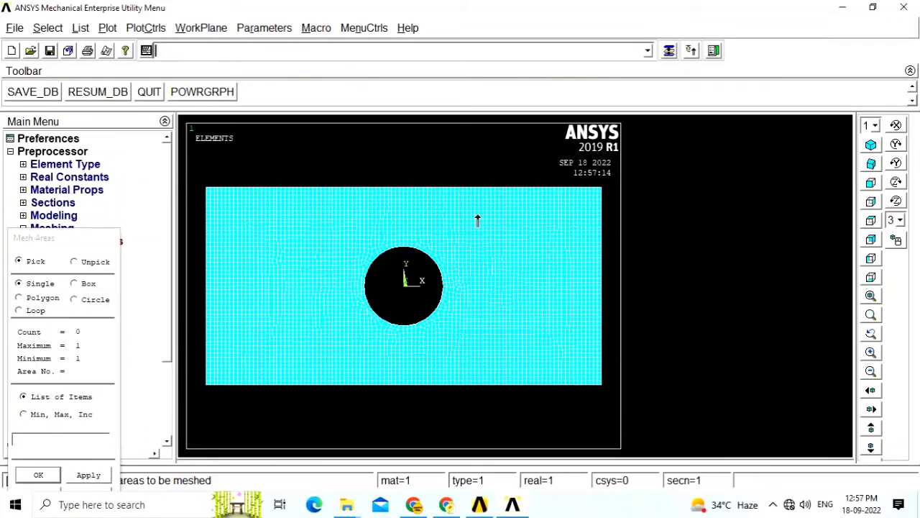
pyautogui.click(38, 476)
pyautogui.click(26, 228)
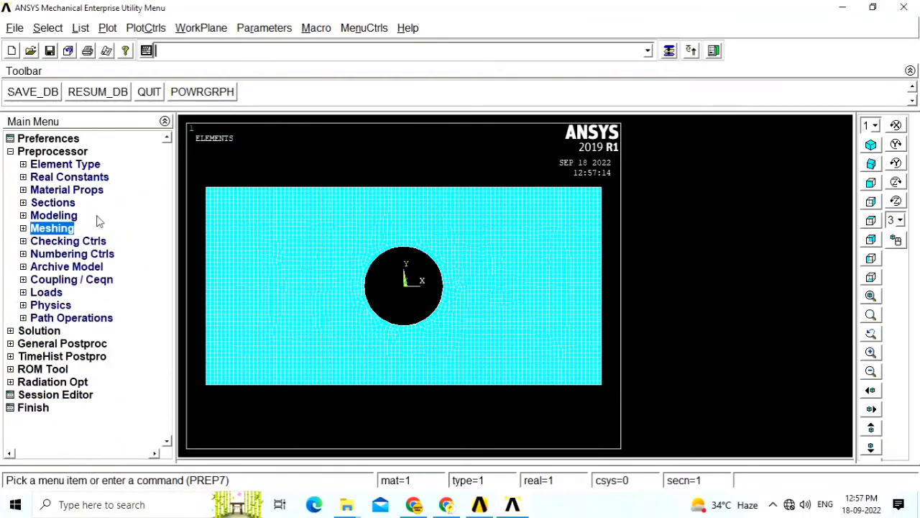
# Step: Define a new static analysis in the Solution menu
pyautogui.click(11, 152)
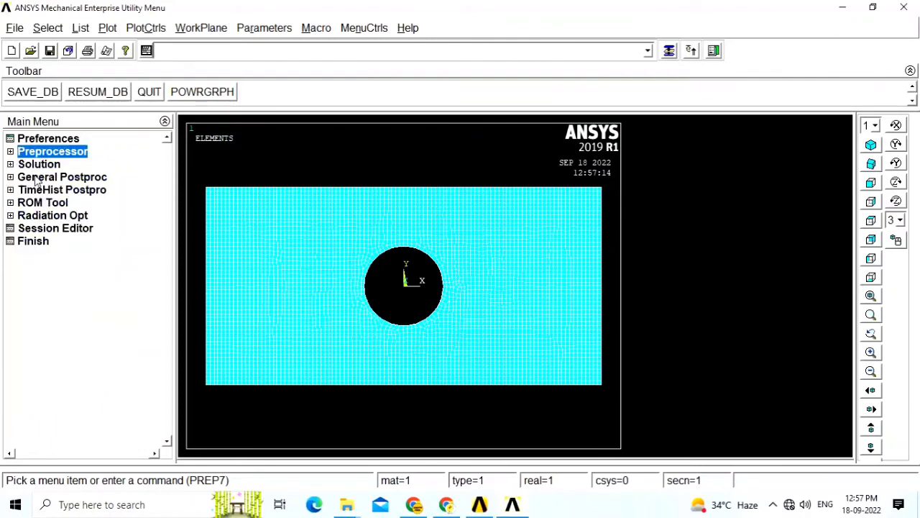
pyautogui.click(37, 166)
pyautogui.click(63, 178)
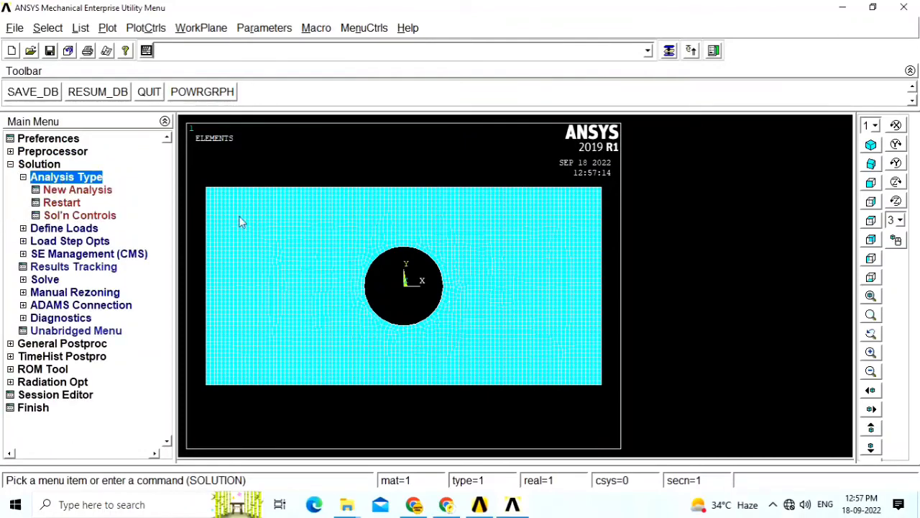
pyautogui.click(88, 196)
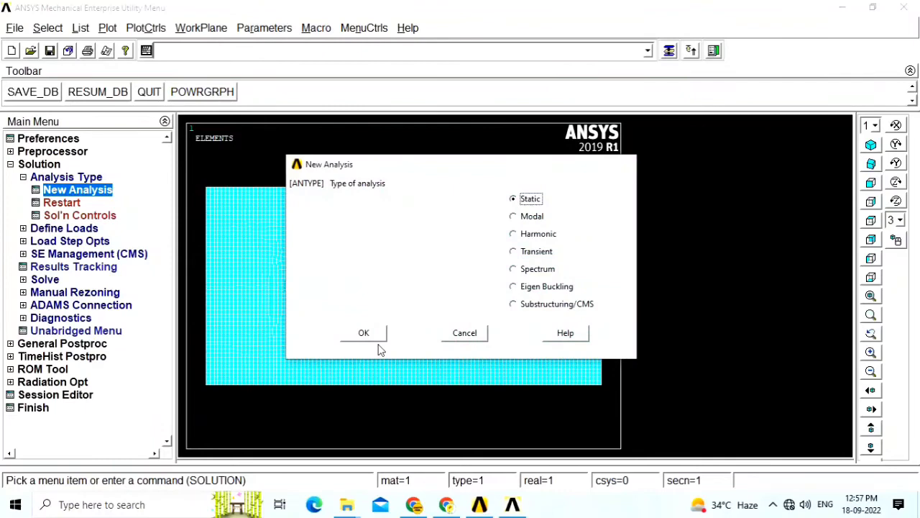
pyautogui.click(364, 335)
# Step: Constrain all degrees of freedom on the plate's left edge line
pyautogui.click(81, 231)
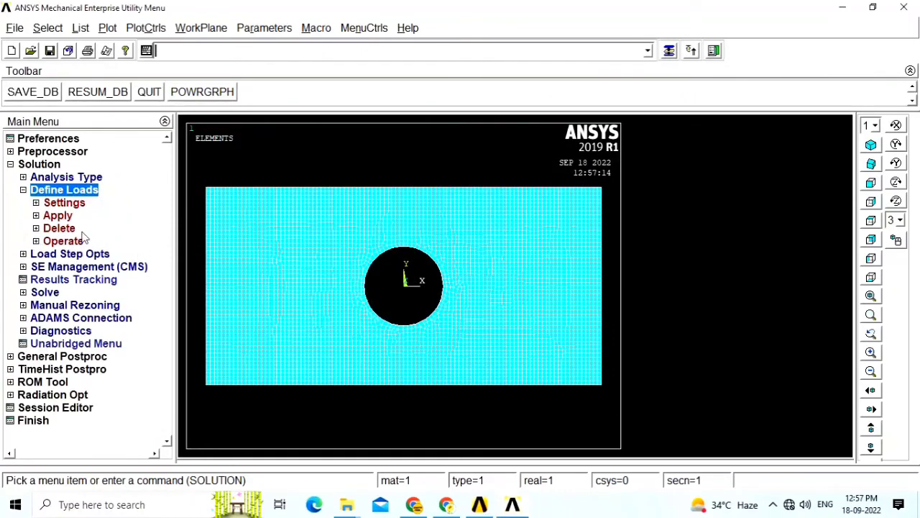
pyautogui.click(57, 217)
pyautogui.click(76, 229)
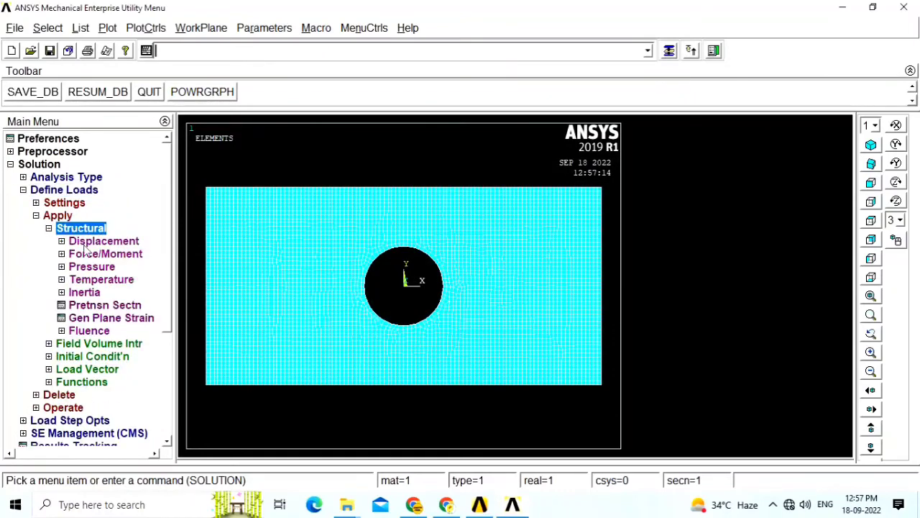
pyautogui.click(86, 244)
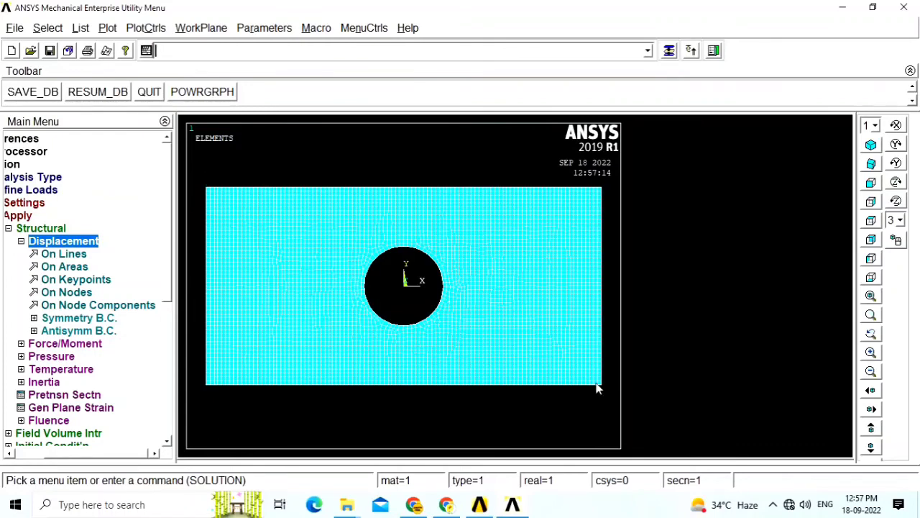
pyautogui.click(53, 255)
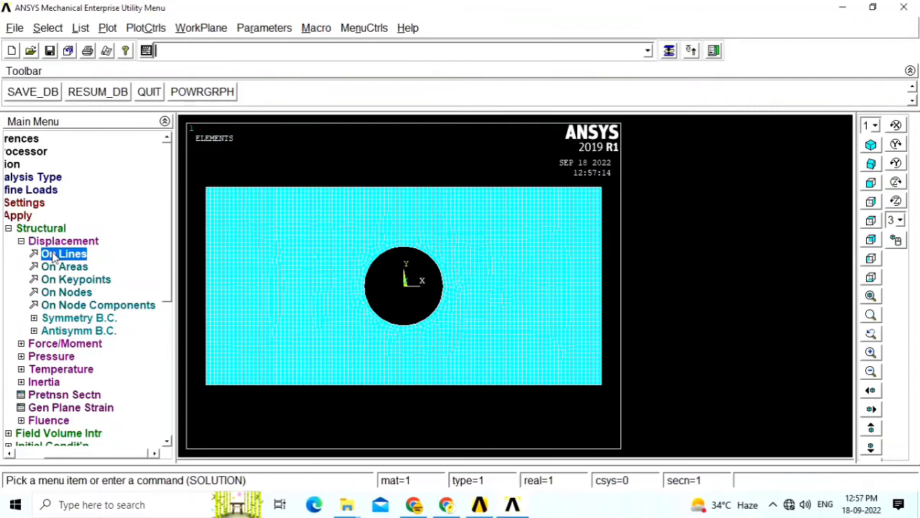
pyautogui.click(204, 255)
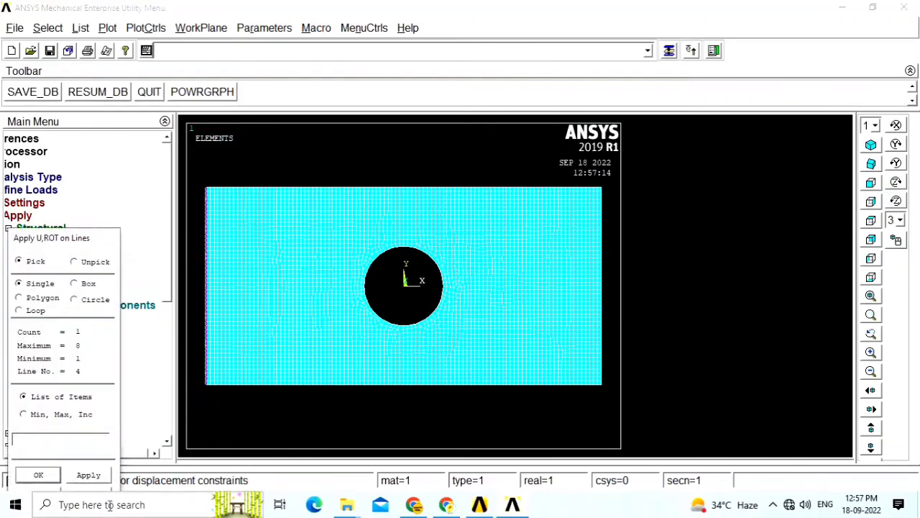
pyautogui.click(88, 474)
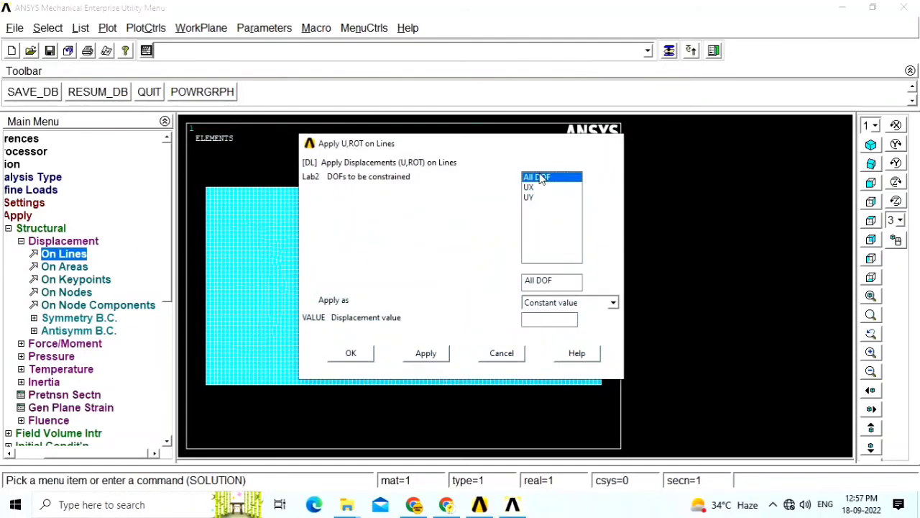
pyautogui.click(366, 353)
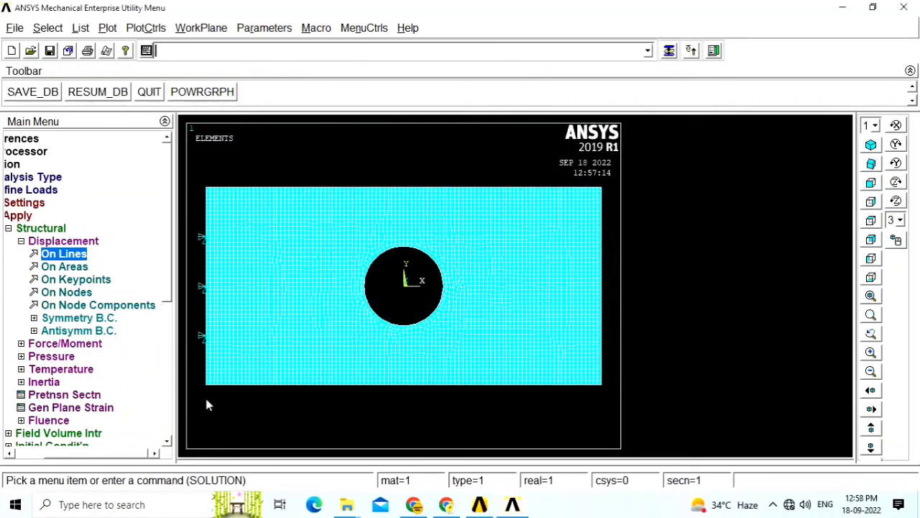
# Step: Apply a constant pressure of 100 on the plate's right edge line
pyautogui.click(21, 241)
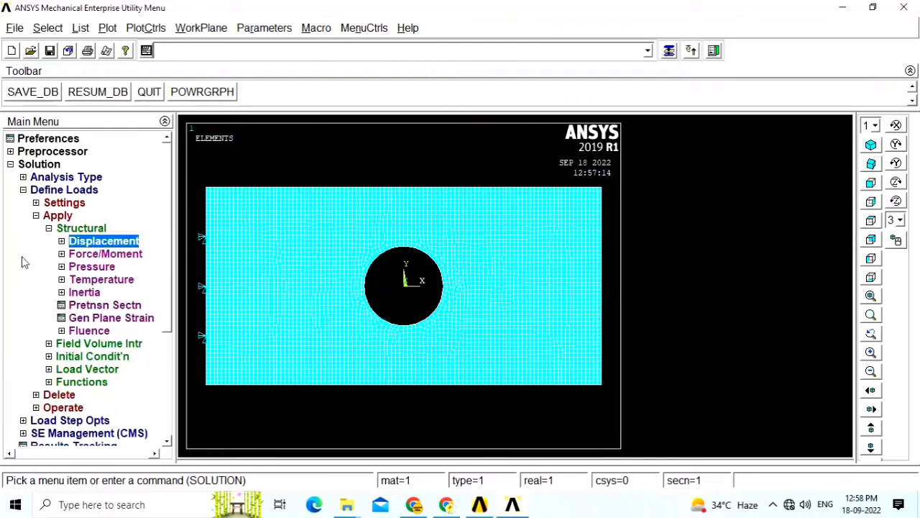
pyautogui.click(62, 268)
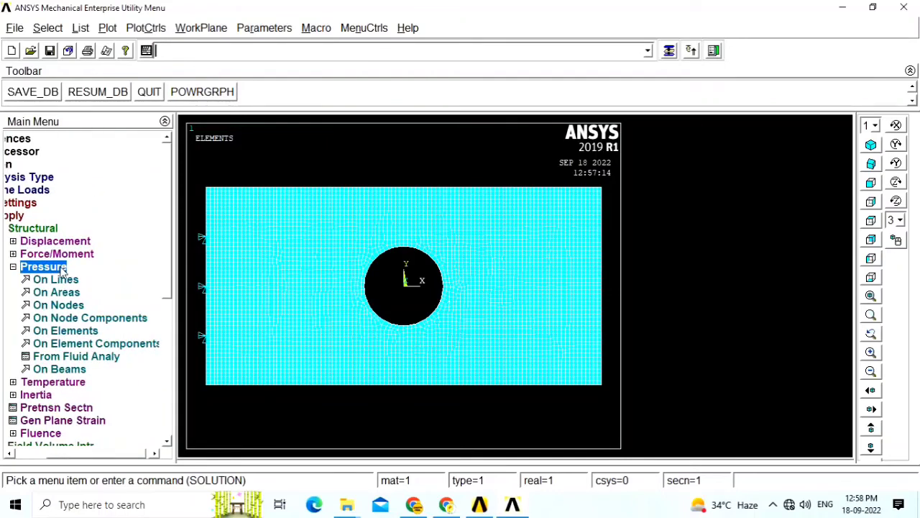
pyautogui.click(58, 279)
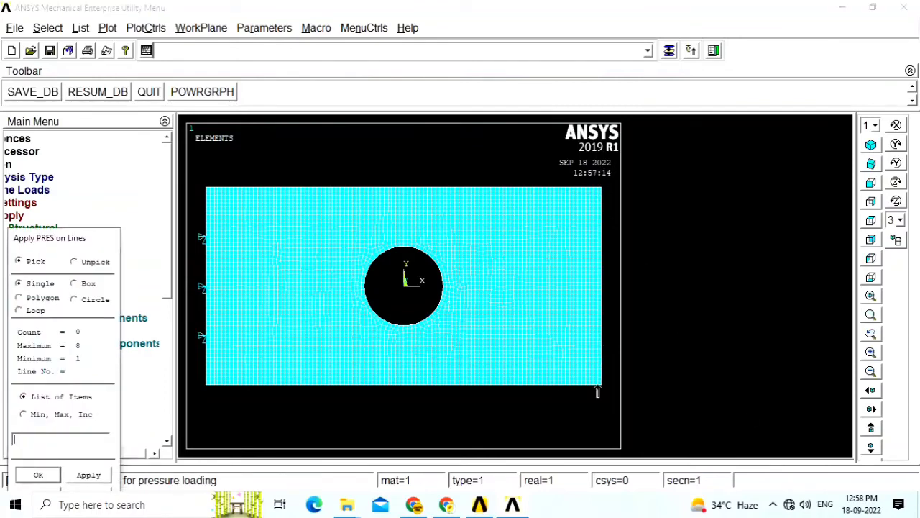
pyautogui.click(601, 239)
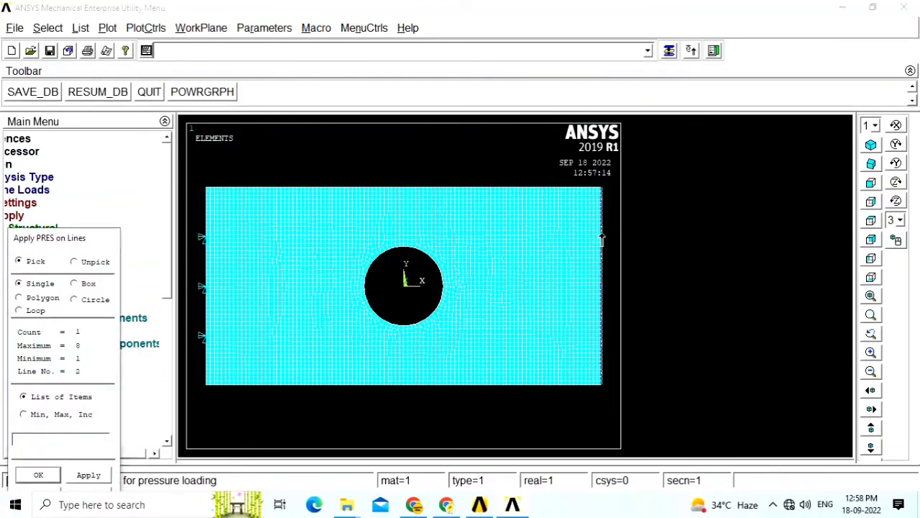
pyautogui.click(93, 477)
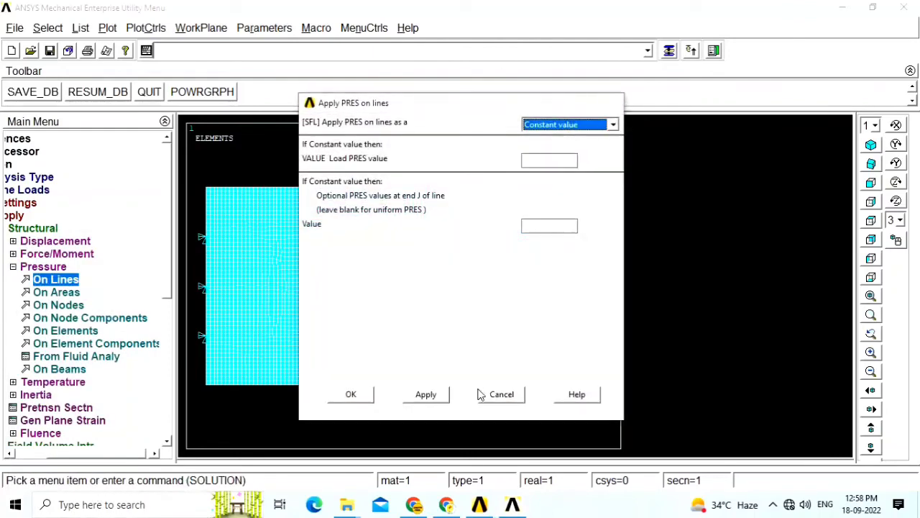
pyautogui.click(538, 163)
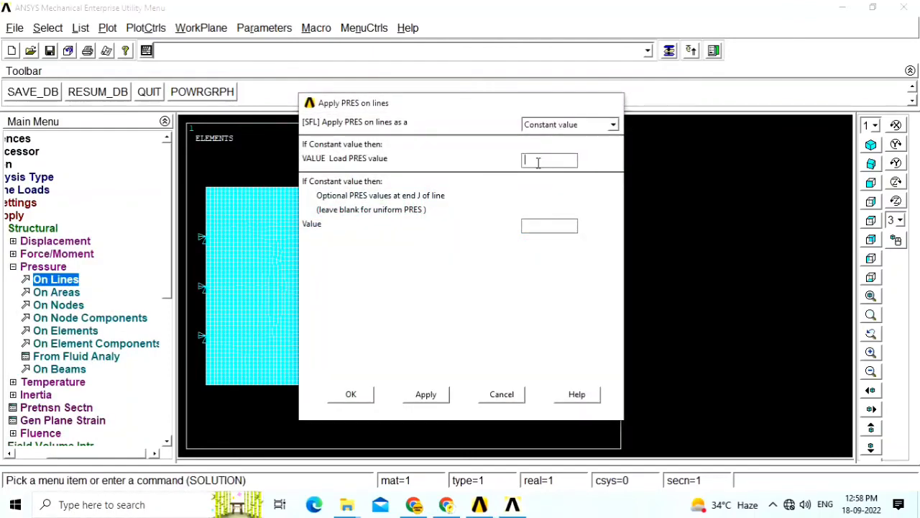
pyautogui.write('1000')
pyautogui.click(352, 400)
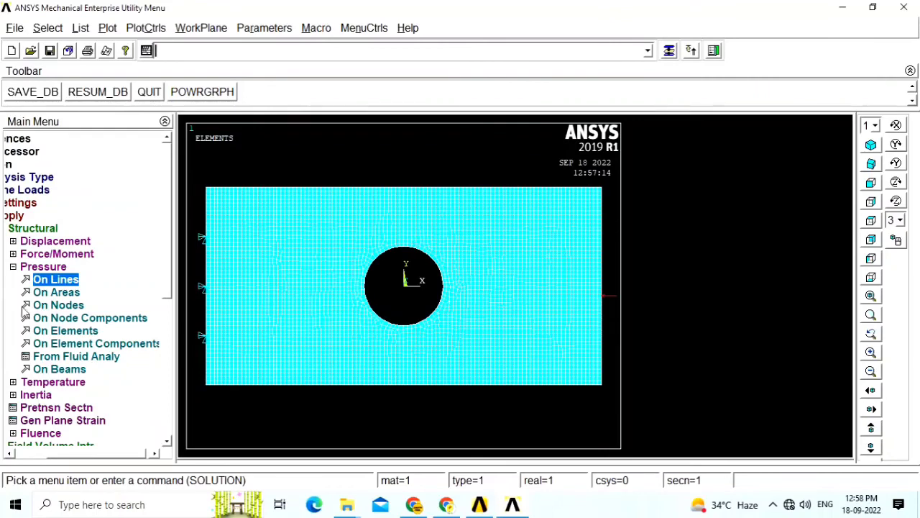
# Step: Collapse the Pressure, Structural and Define Loads branches of the menu tree
pyautogui.click(13, 267)
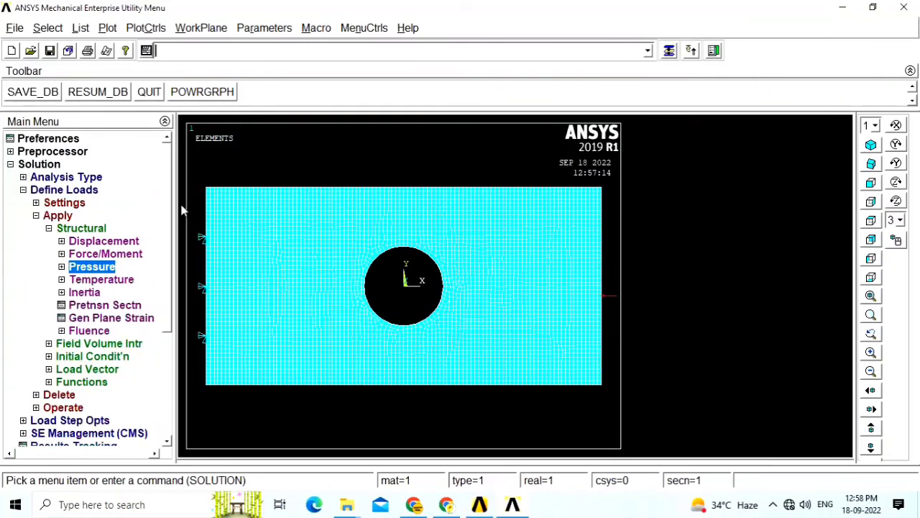
pyautogui.click(48, 229)
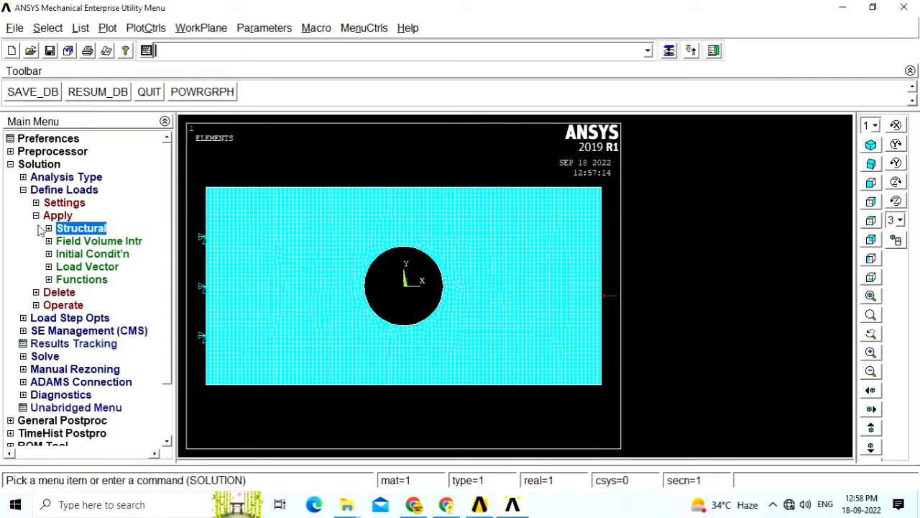
pyautogui.click(23, 190)
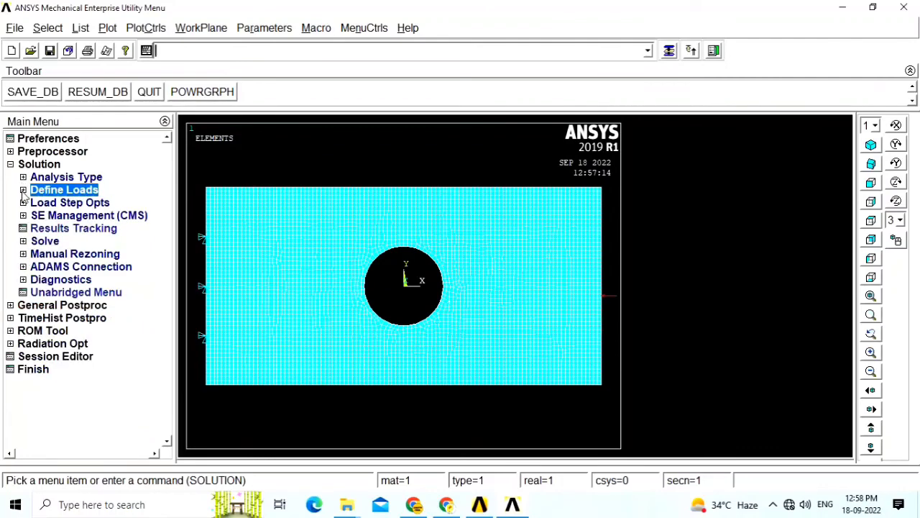
# Step: Solve the current load step, then dismiss the 'Solution is done!' note and STATUS listing
pyautogui.click(44, 242)
pyautogui.click(71, 253)
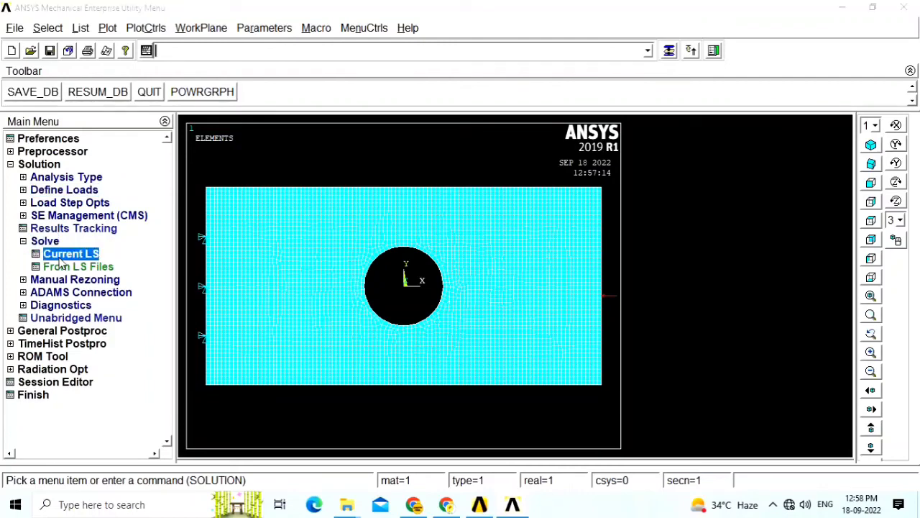
pyautogui.click(454, 315)
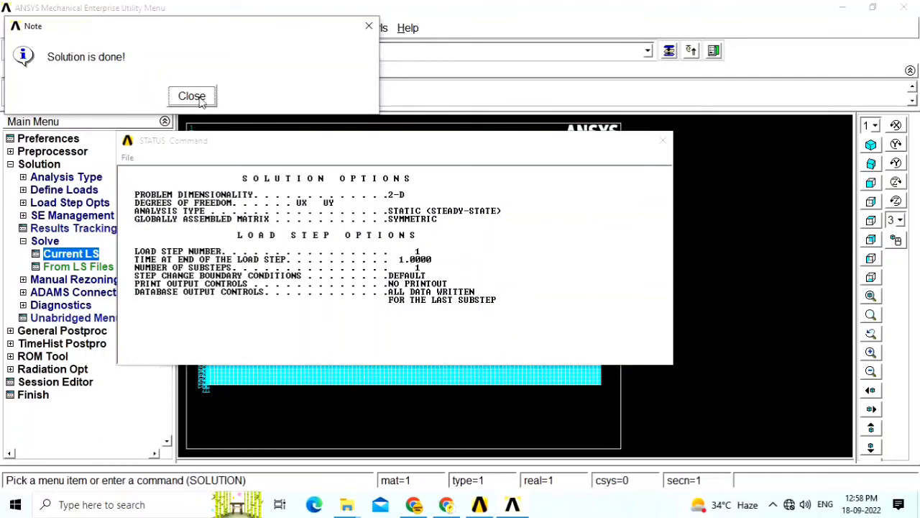
pyautogui.click(204, 100)
pyautogui.click(662, 141)
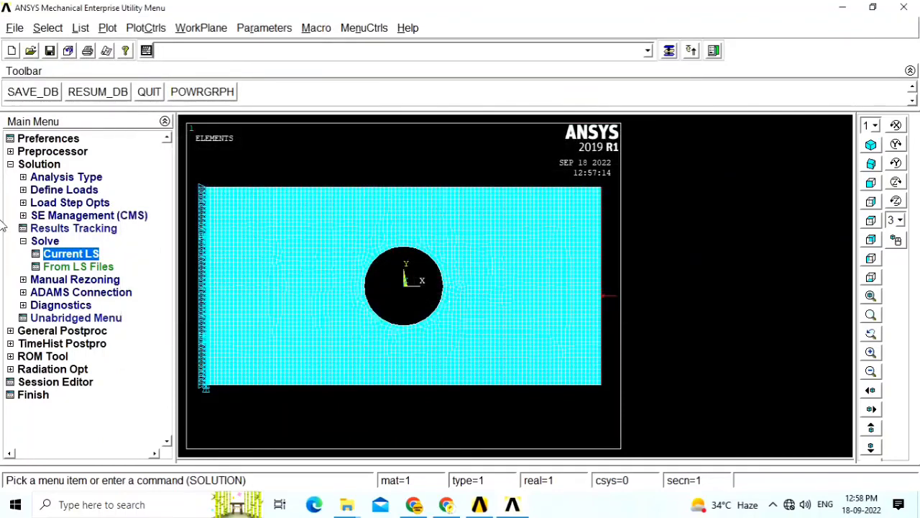
pyautogui.click(10, 165)
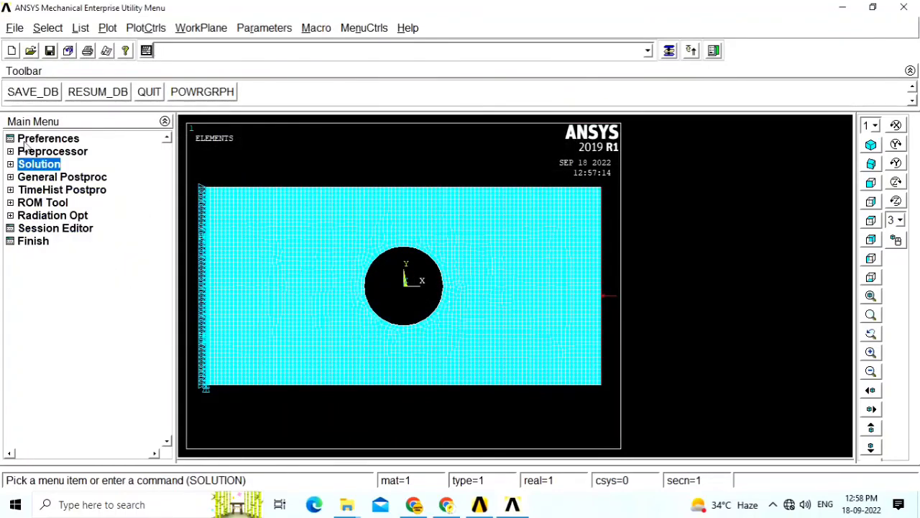
# Step: Plot the deformed shape with the undeformed outline, then bring up the Nodal Solu contour choices
pyautogui.click(56, 178)
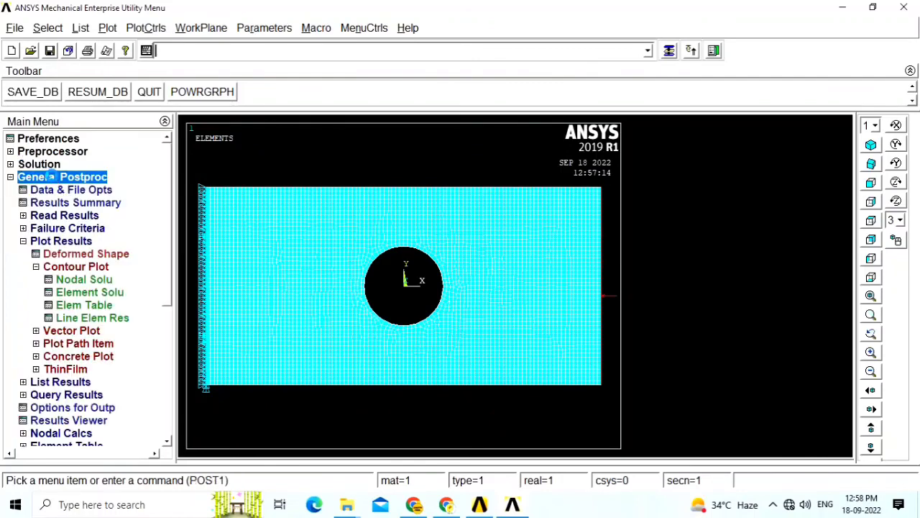
pyautogui.click(72, 255)
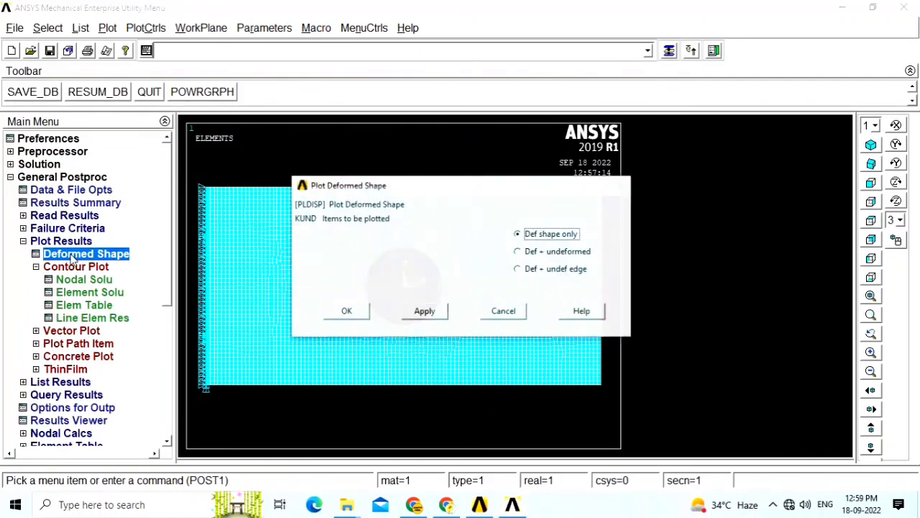
pyautogui.click(529, 253)
pyautogui.click(344, 312)
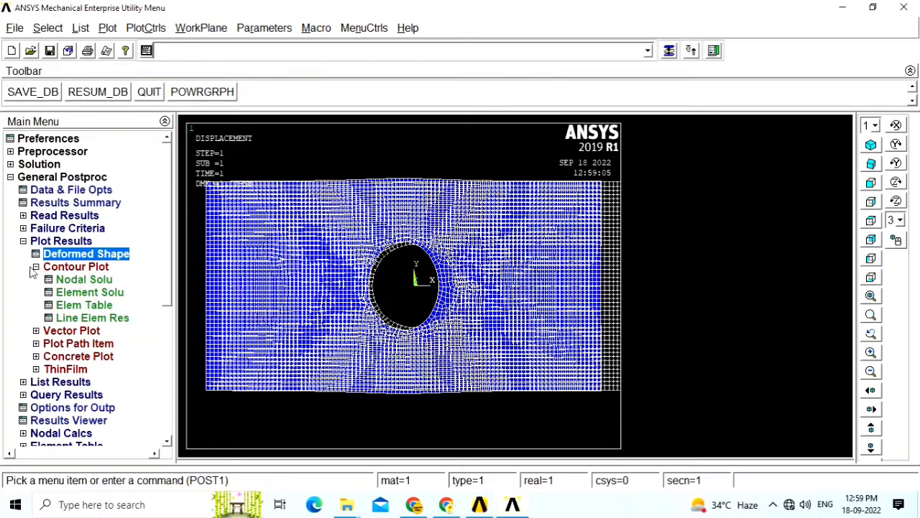
pyautogui.click(83, 280)
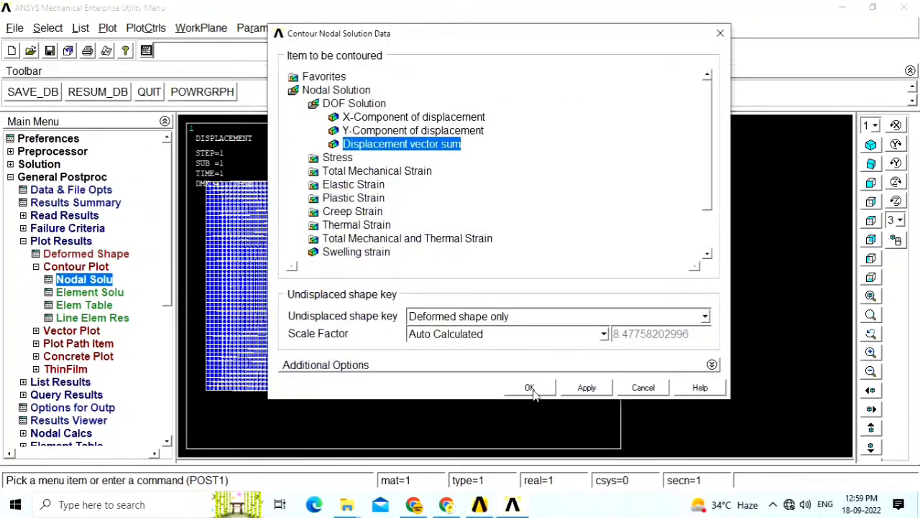
# Step: Plot the nodal displacement vector sum contour, ranging from 0 to 1.17958
pyautogui.click(532, 392)
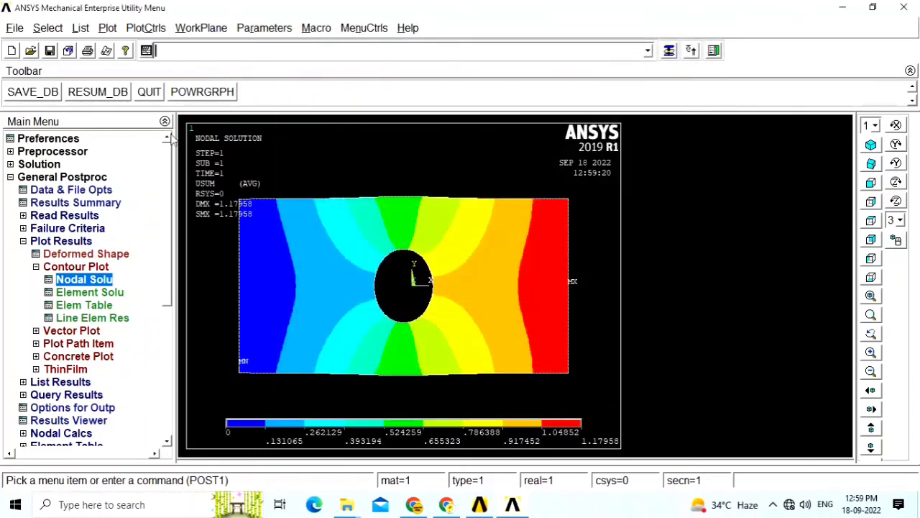